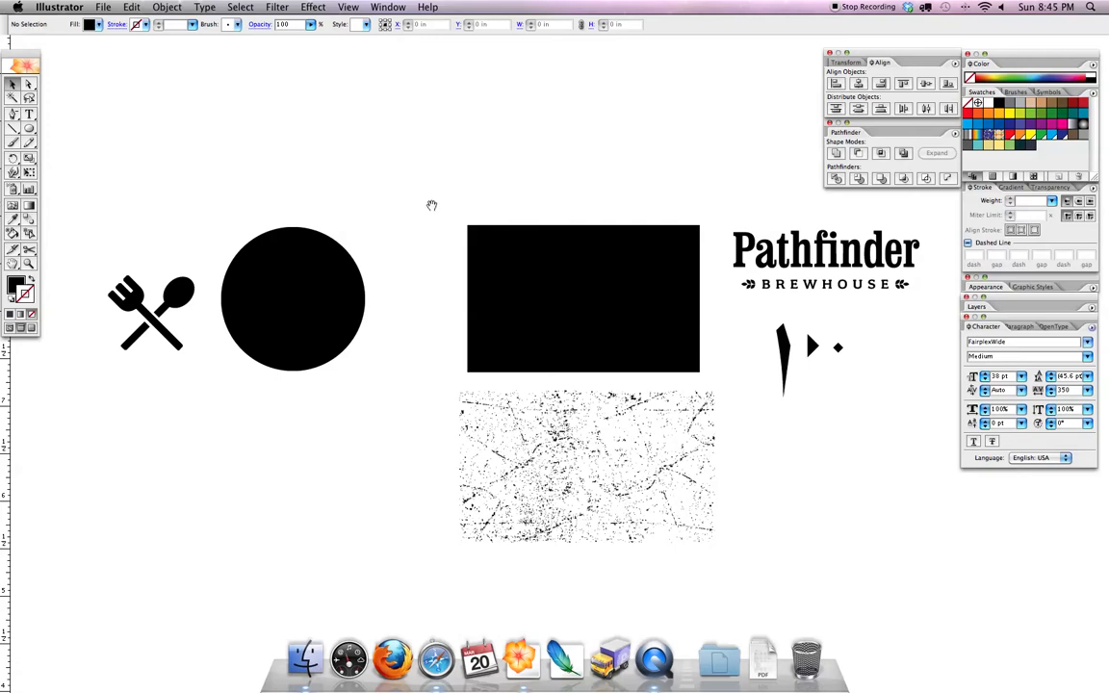
- Select the black circle and start a Zig Zag effect on it with the preview turned on
{"action": "left_click_drag", "start_coordinate": [443, 213], "coordinate": [570, 226]}
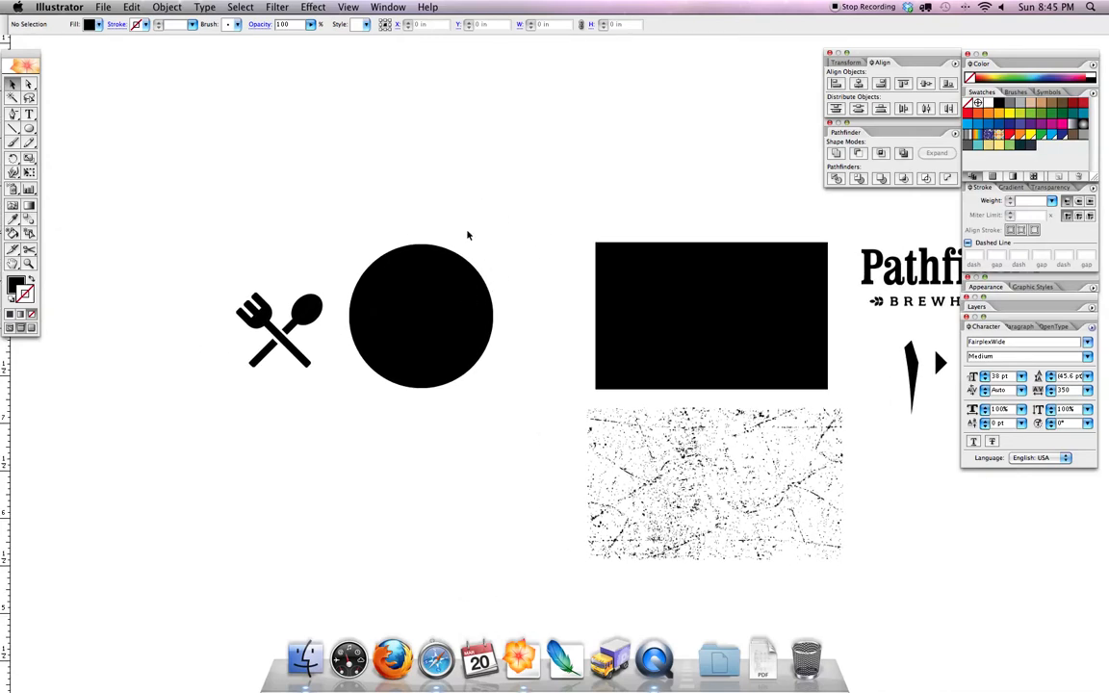
{"action": "left_click_drag", "start_coordinate": [222, 277], "coordinate": [323, 368]}
{"action": "left_click", "coordinate": [354, 243]}
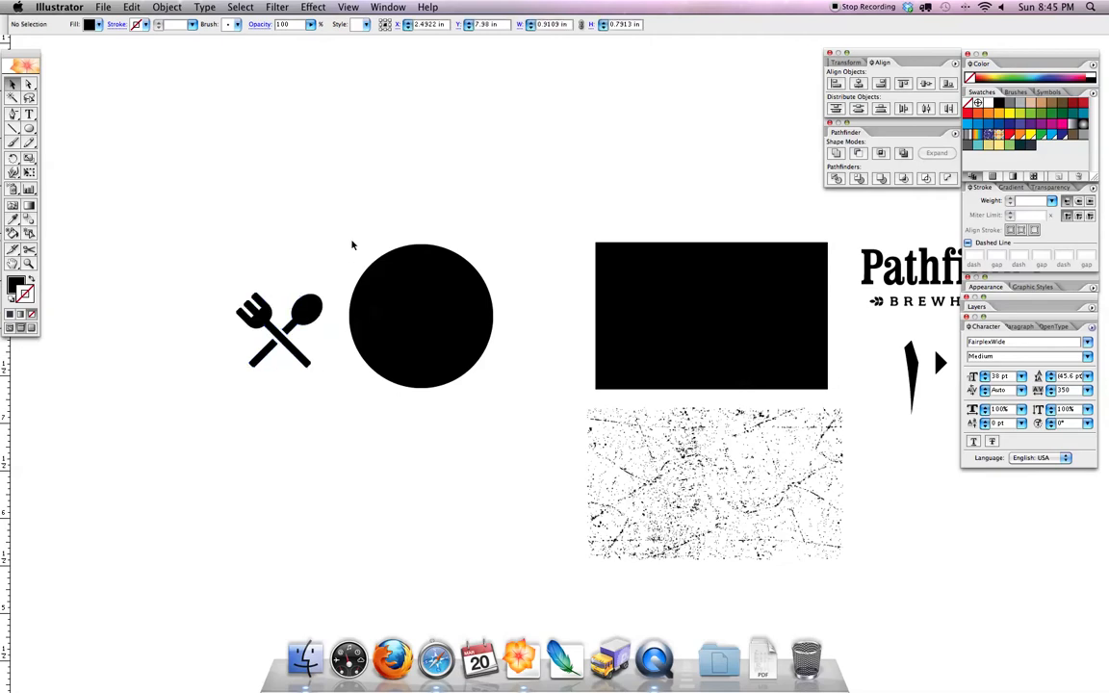
{"action": "left_click_drag", "start_coordinate": [489, 250], "coordinate": [330, 257]}
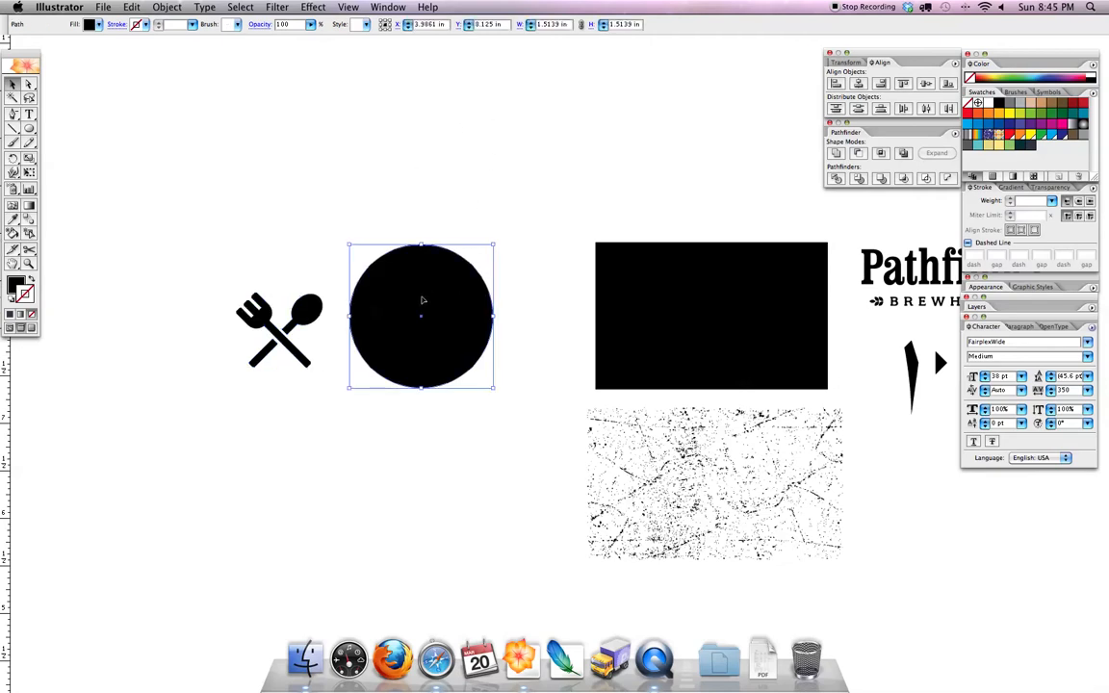
{"action": "left_click", "coordinate": [314, 8]}
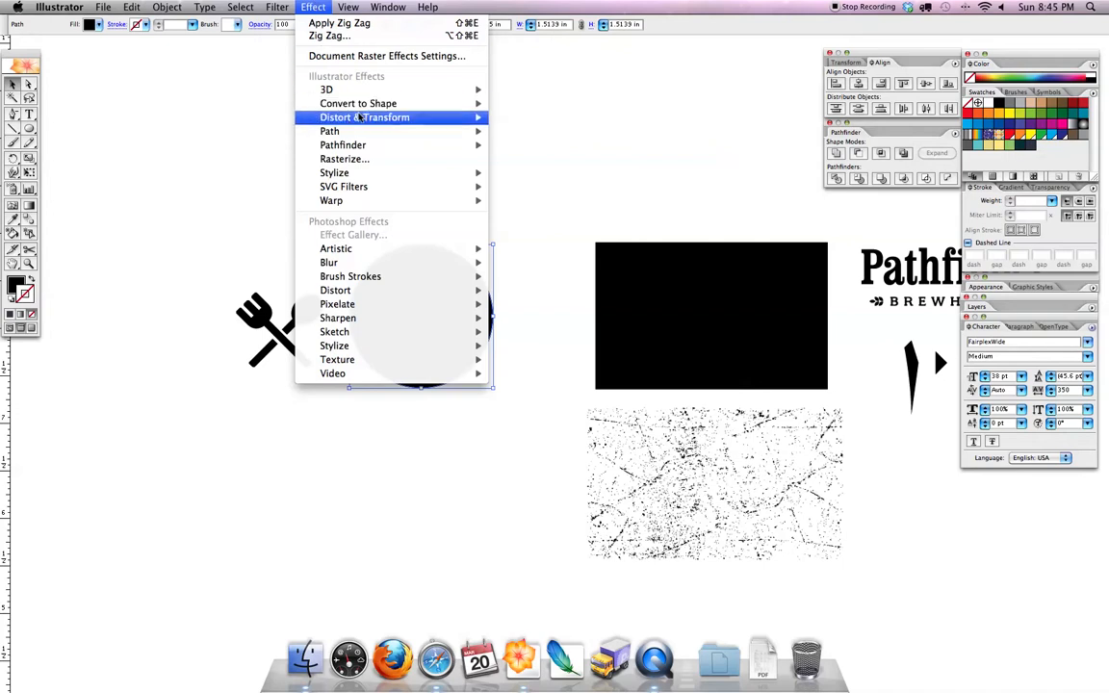
{"action": "mouse_move", "coordinate": [361, 116]}
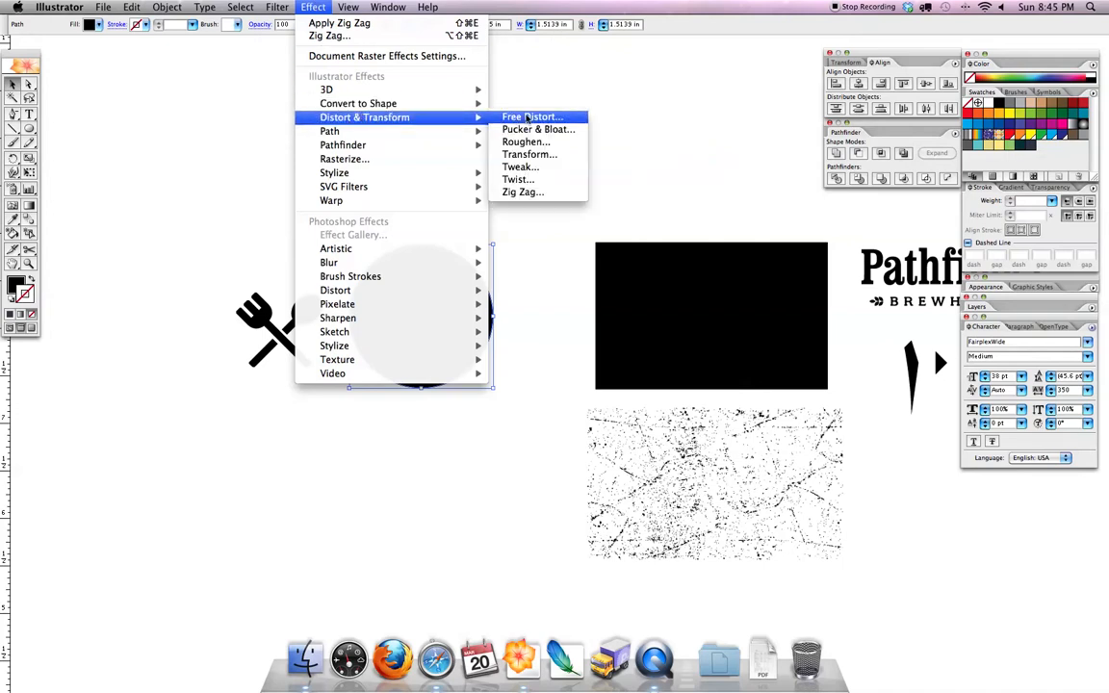
{"action": "left_click", "coordinate": [532, 193]}
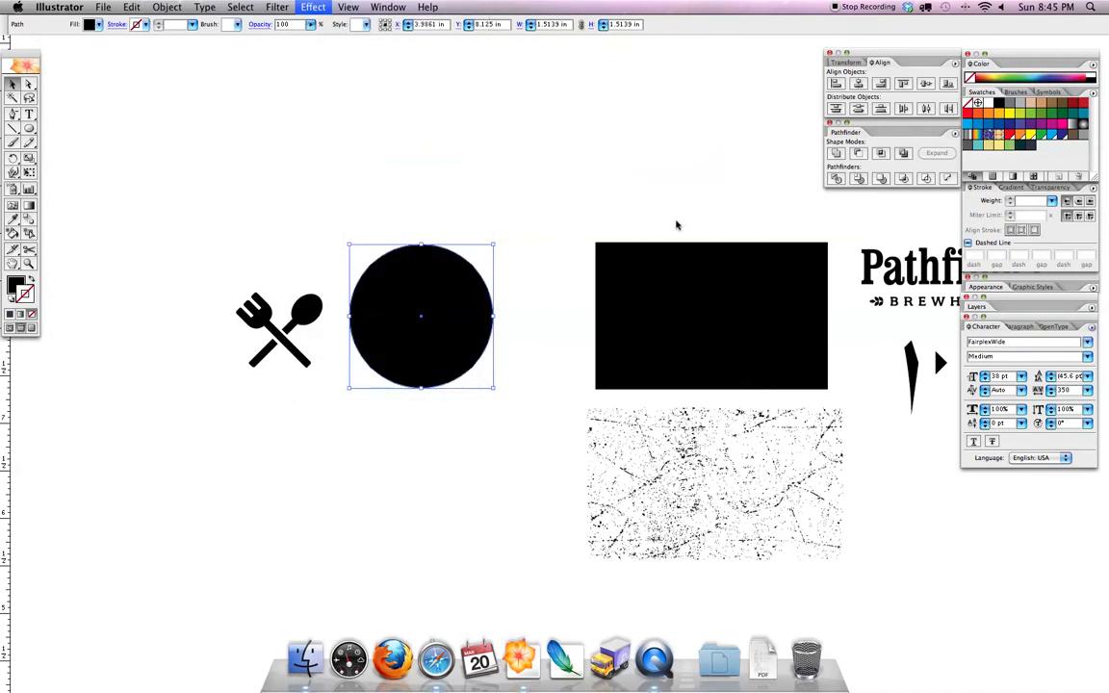
{"action": "left_click", "coordinate": [742, 255]}
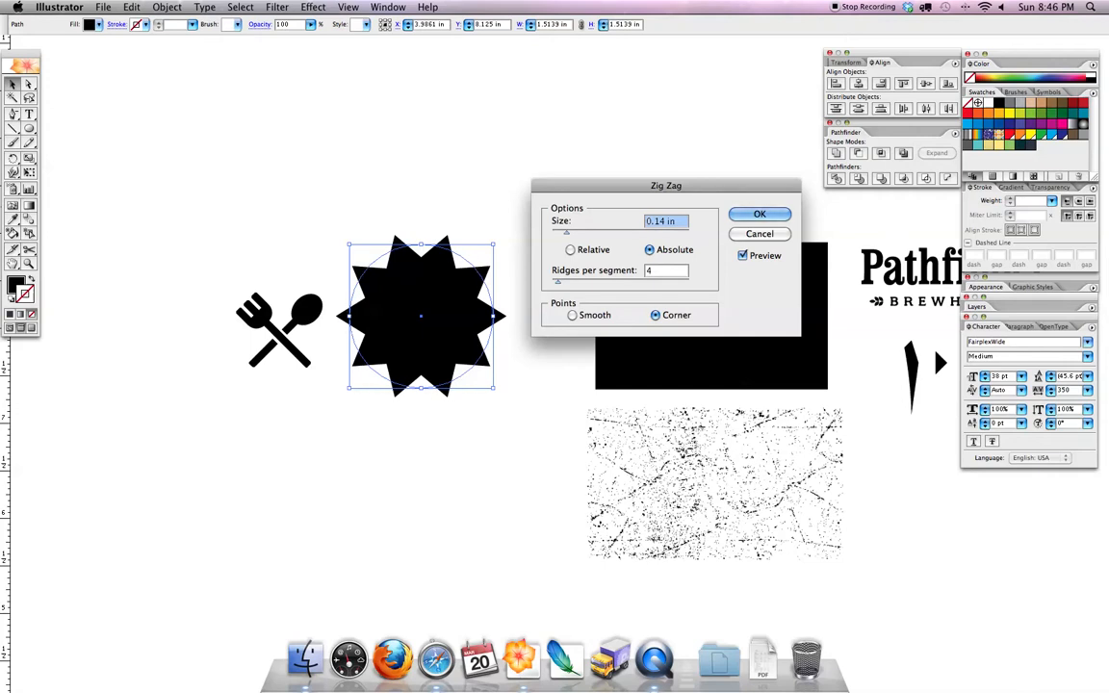
- Set the Zig Zag to 10 ridges per segment, a size of 0.1 in and smooth points
{"action": "key", "text": "Tab"}
{"action": "type", "text": "10"}
{"action": "key", "text": "Tab"}
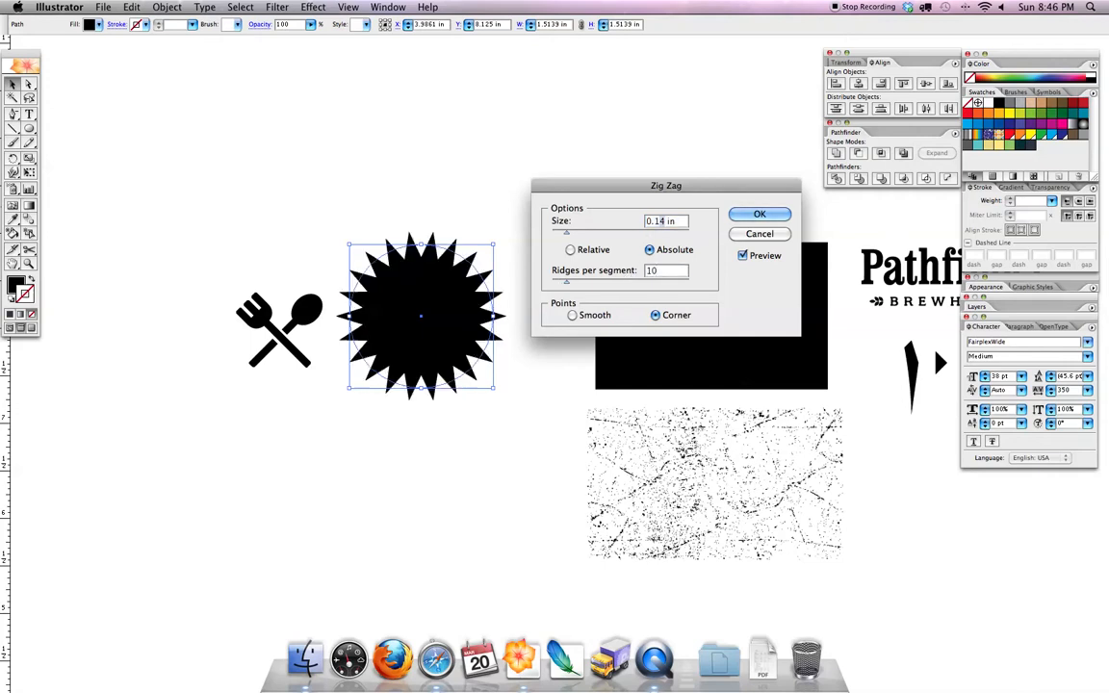
{"action": "key", "text": "BackSpace"}
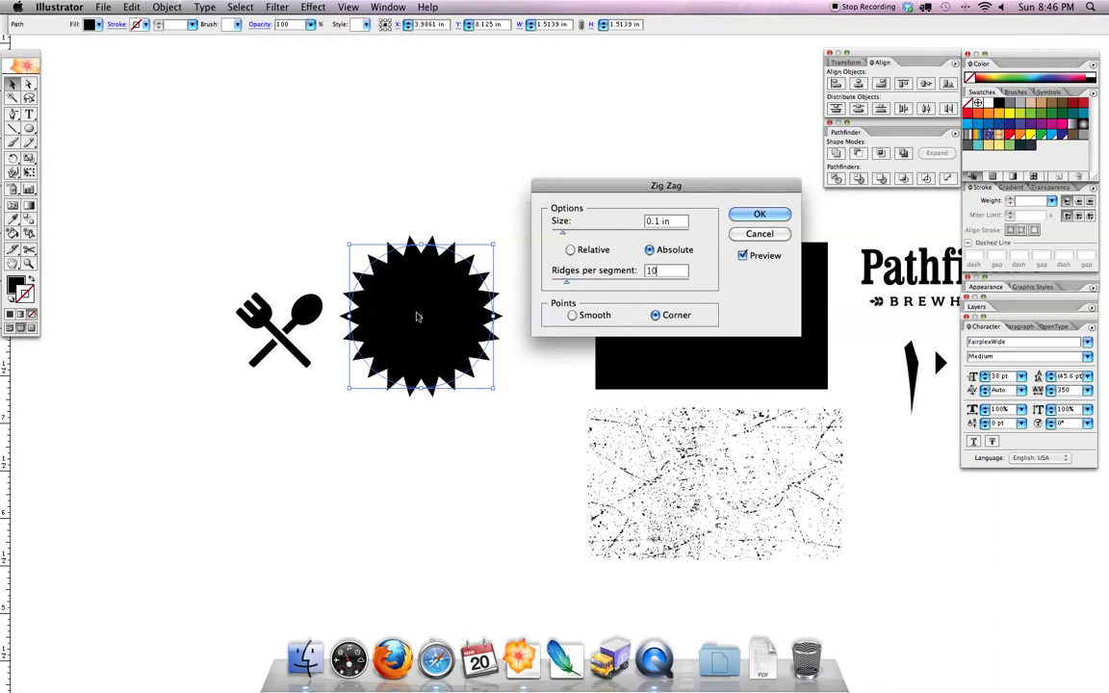
{"action": "key", "text": "Tab"}
{"action": "left_click", "coordinate": [572, 315]}
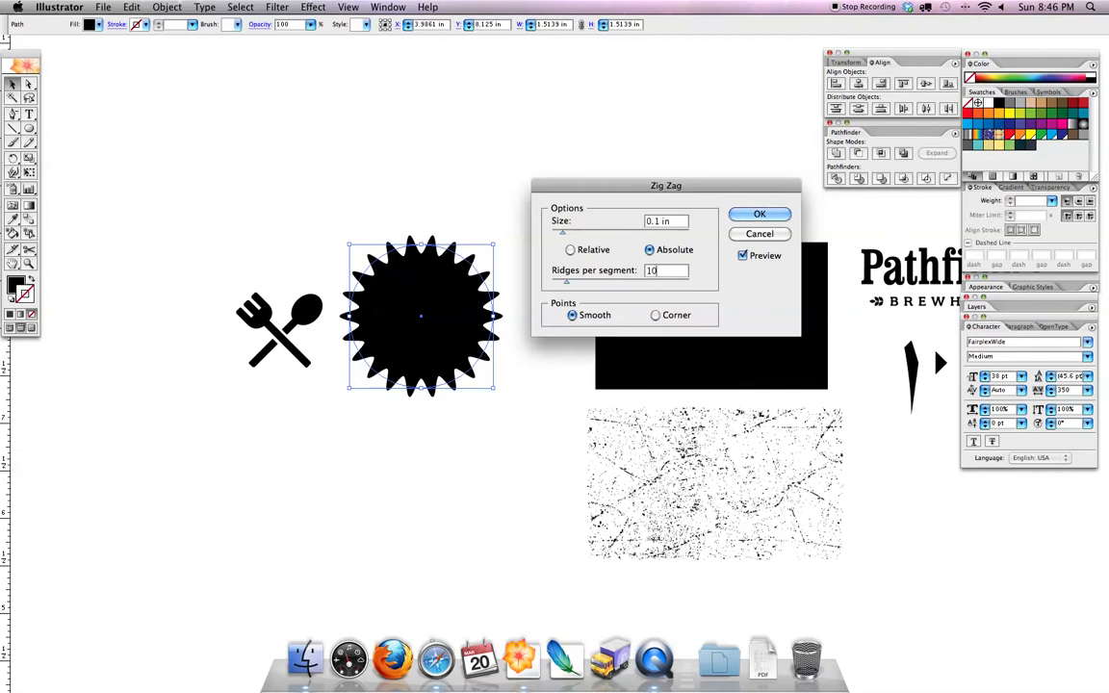
- Reduce the Zig Zag size to 0.02 in with 8 ridges per segment and apply the effect to the circle
{"action": "double_click", "coordinate": [664, 220]}
{"action": "type", "text": "0.02"}
{"action": "key", "text": "Tab"}
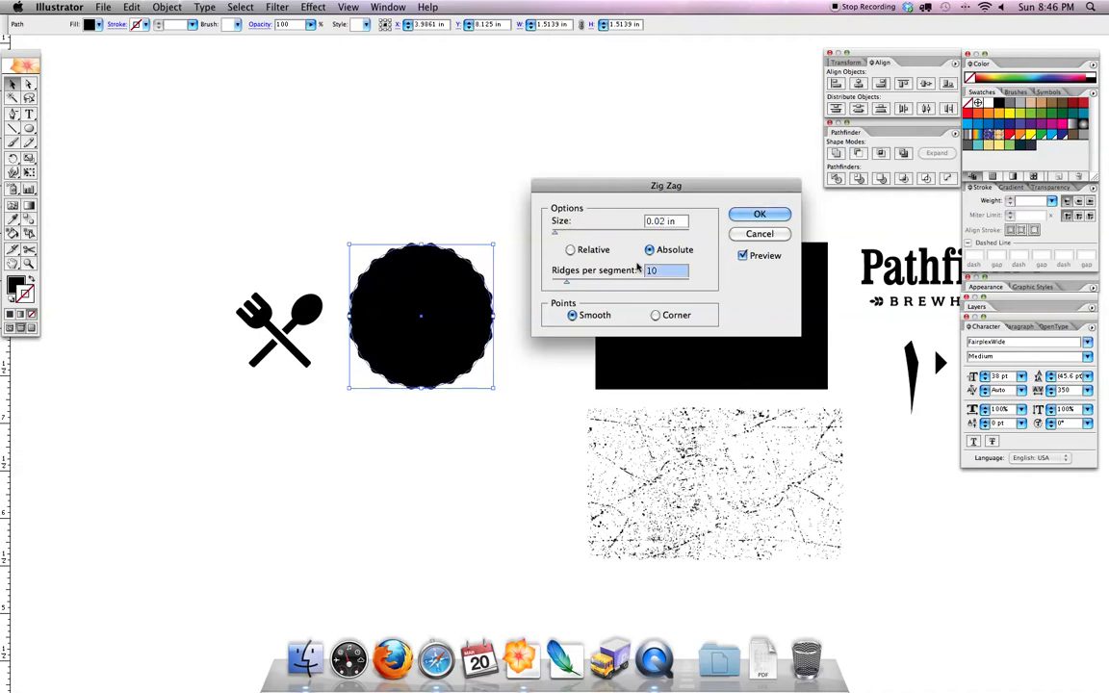
{"action": "type", "text": "8"}
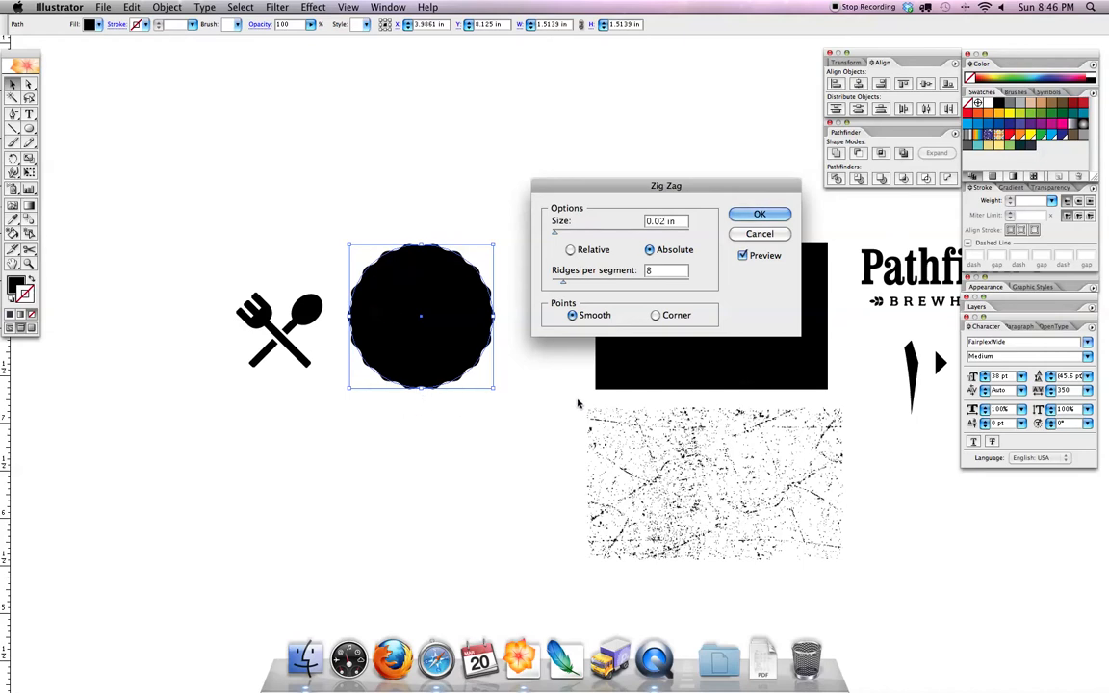
{"action": "left_click", "coordinate": [761, 216]}
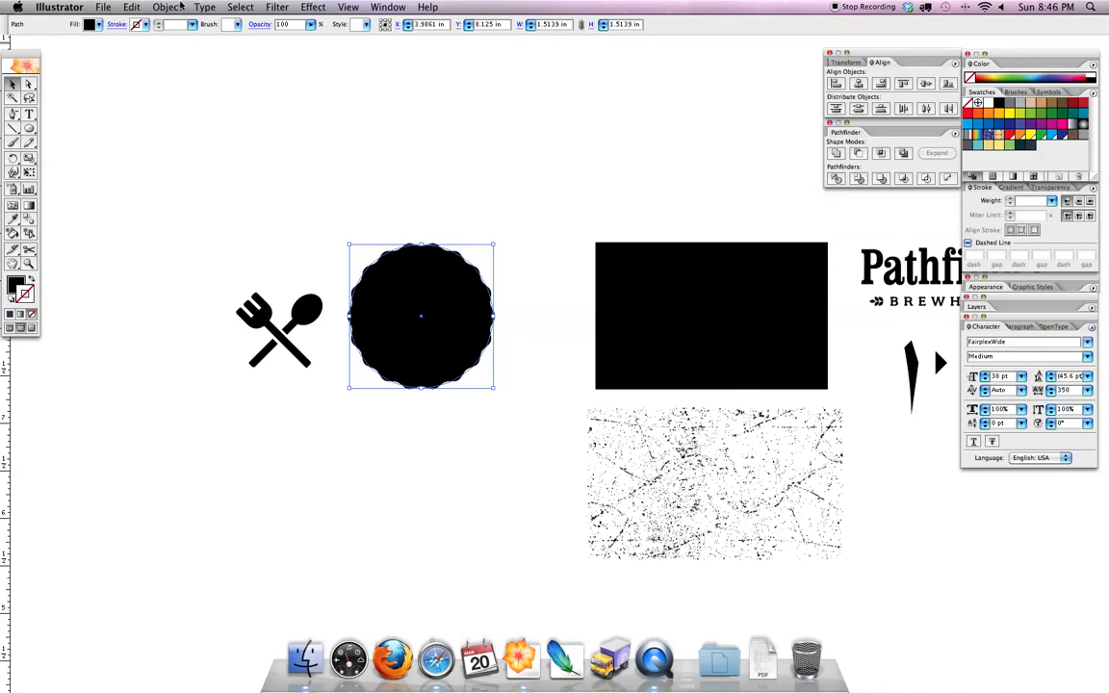
- Expand the appearance of the Zig Zag circle into an editable scalloped shape
{"action": "left_click", "coordinate": [166, 7]}
{"action": "left_click", "coordinate": [194, 153]}
{"action": "left_click", "coordinate": [507, 203]}
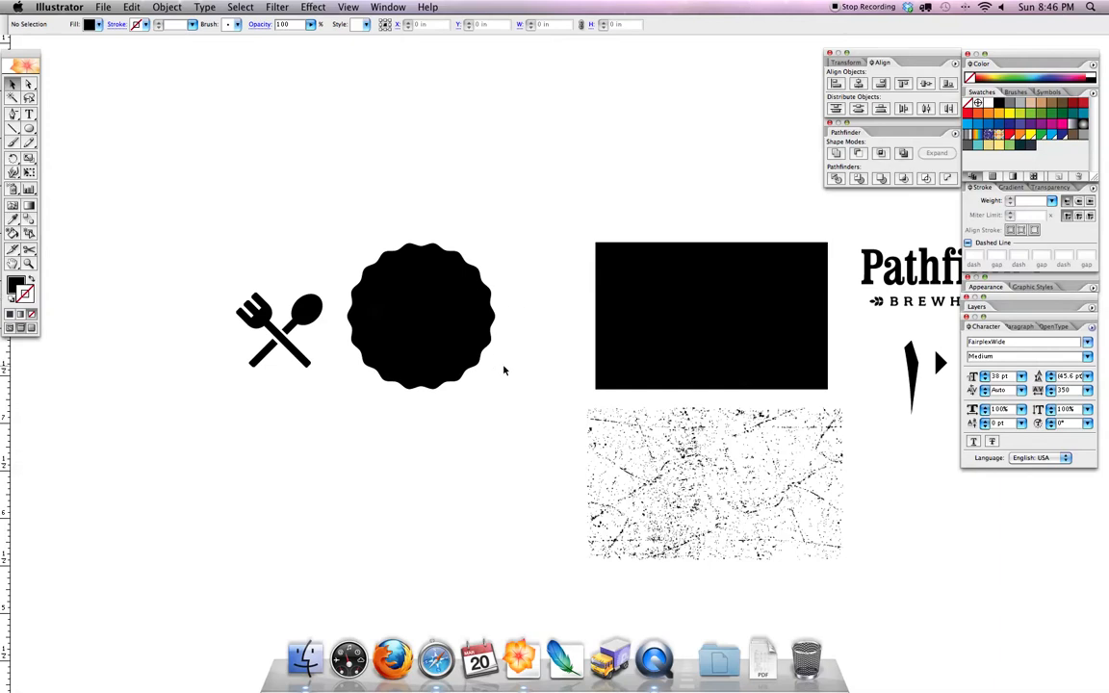
- Fill the scalloped circle with the dark slate blue swatch
{"action": "left_click", "coordinate": [443, 318]}
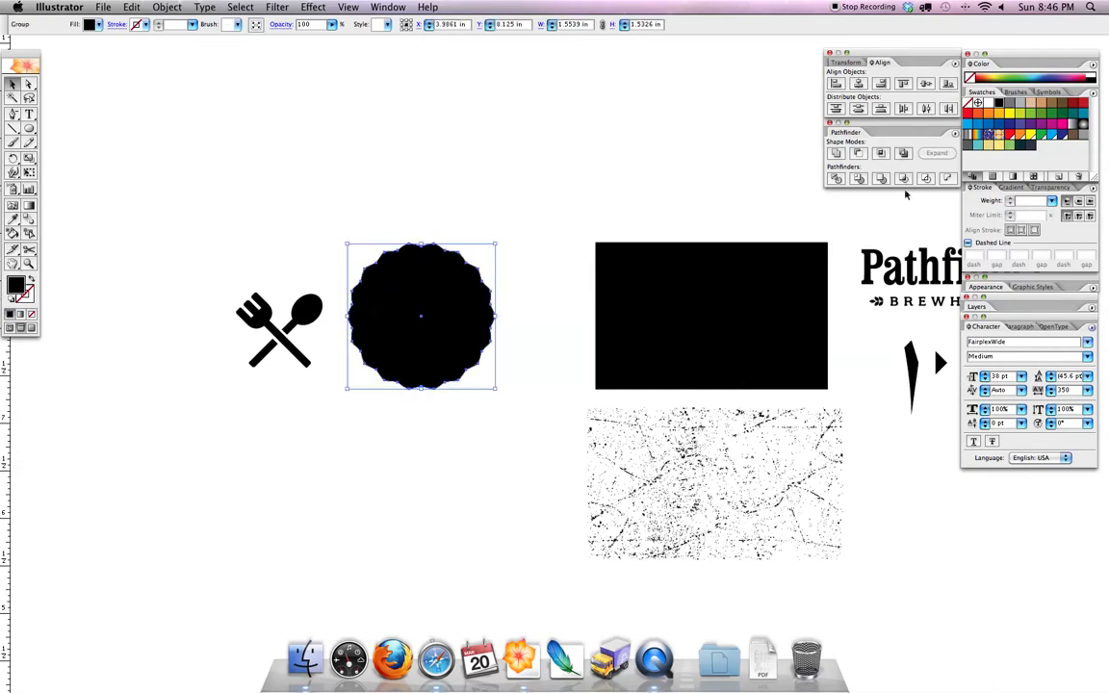
{"action": "left_click", "coordinate": [1011, 144]}
{"action": "left_click", "coordinate": [321, 206]}
- Bring the crossed fork and spoon to the front by cutting and pasting them in place, and fill them with teal
{"action": "left_click_drag", "start_coordinate": [204, 260], "coordinate": [303, 396]}
{"action": "key", "text": "super+x"}
{"action": "key", "text": "super+f"}
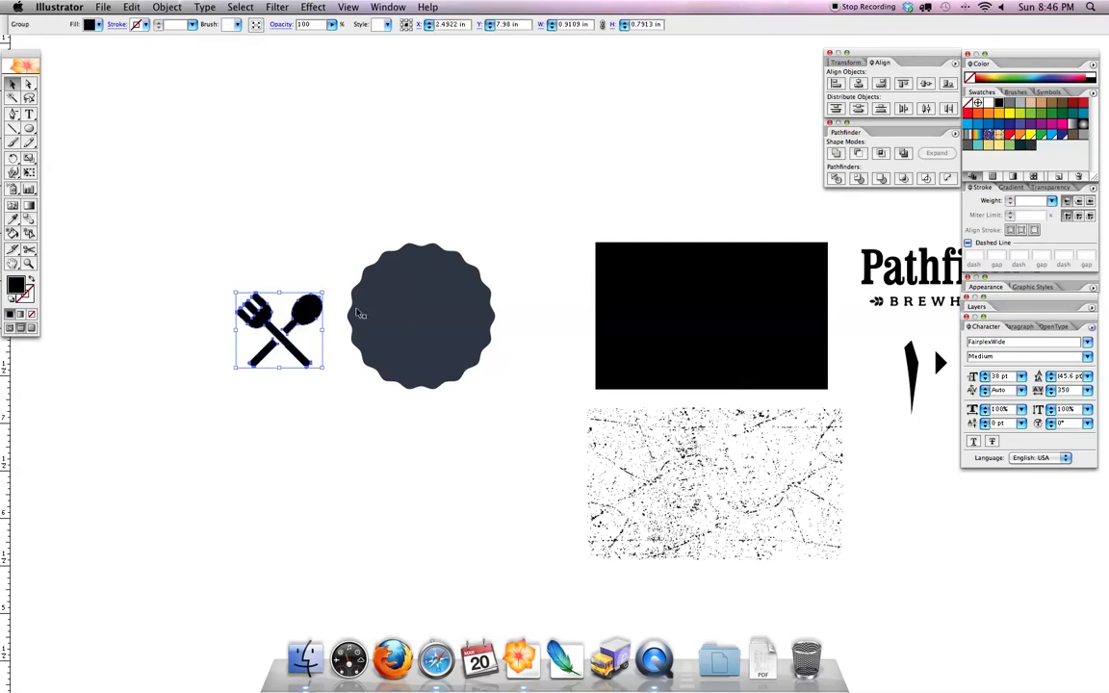
{"action": "left_click", "coordinate": [980, 145]}
- Move the fork and spoon onto the scalloped badge and align both objects on their horizontal centers
{"action": "left_click_drag", "start_coordinate": [294, 318], "coordinate": [422, 304]}
{"action": "left_click_drag", "start_coordinate": [363, 218], "coordinate": [447, 329]}
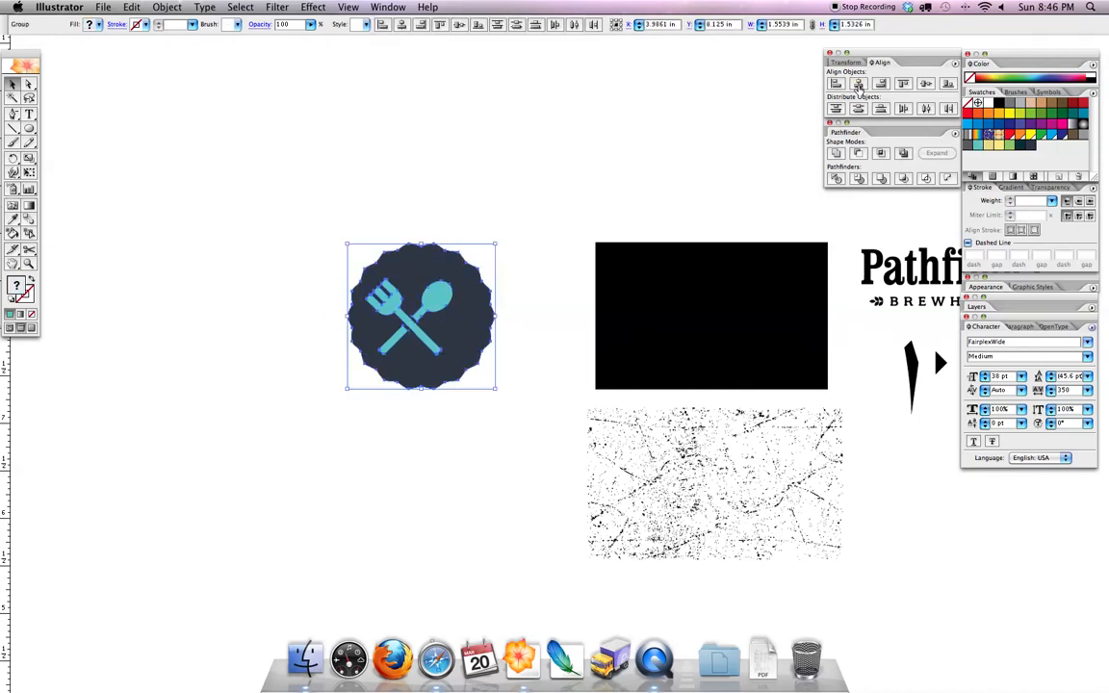
{"action": "left_click", "coordinate": [857, 84]}
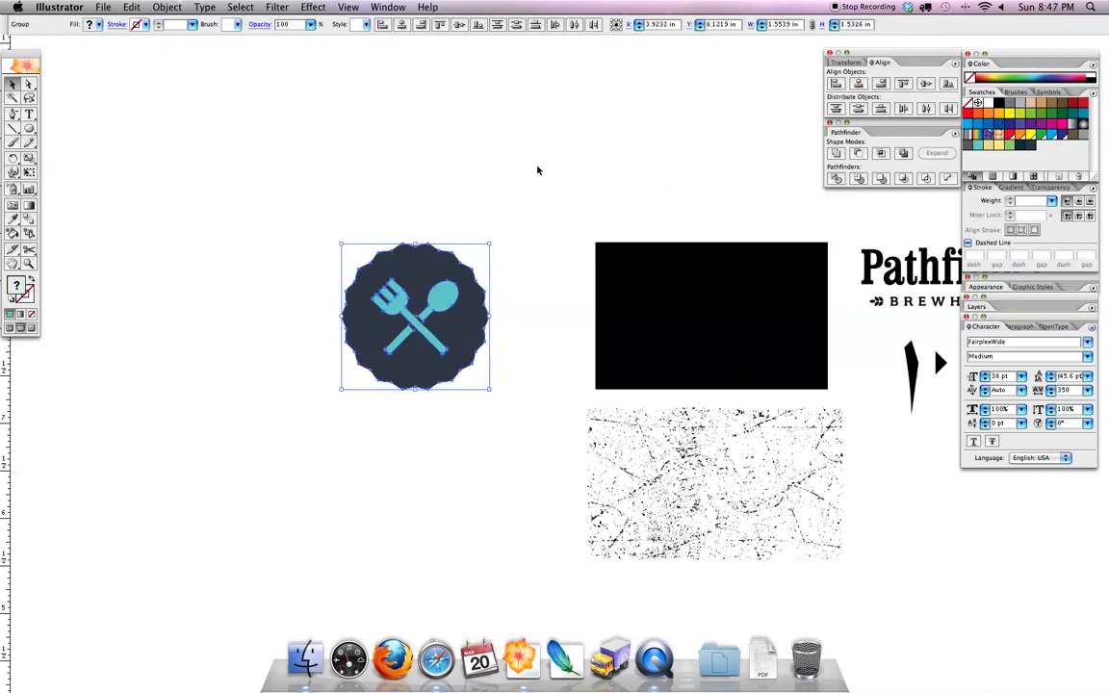
{"action": "left_click", "coordinate": [452, 207]}
- Copy the dark scalloped badge shape and paste the duplicate in front at the same position
{"action": "left_click", "coordinate": [409, 260]}
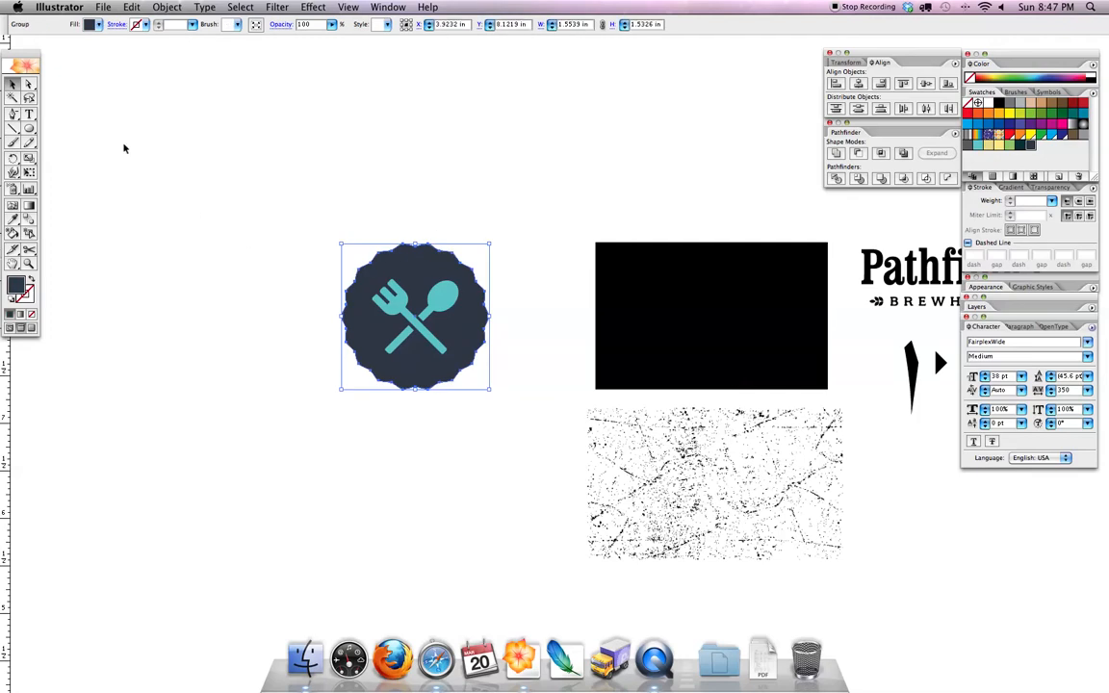
{"action": "left_click", "coordinate": [131, 8]}
{"action": "left_click", "coordinate": [134, 69]}
{"action": "left_click", "coordinate": [173, 77]}
{"action": "left_click", "coordinate": [133, 7]}
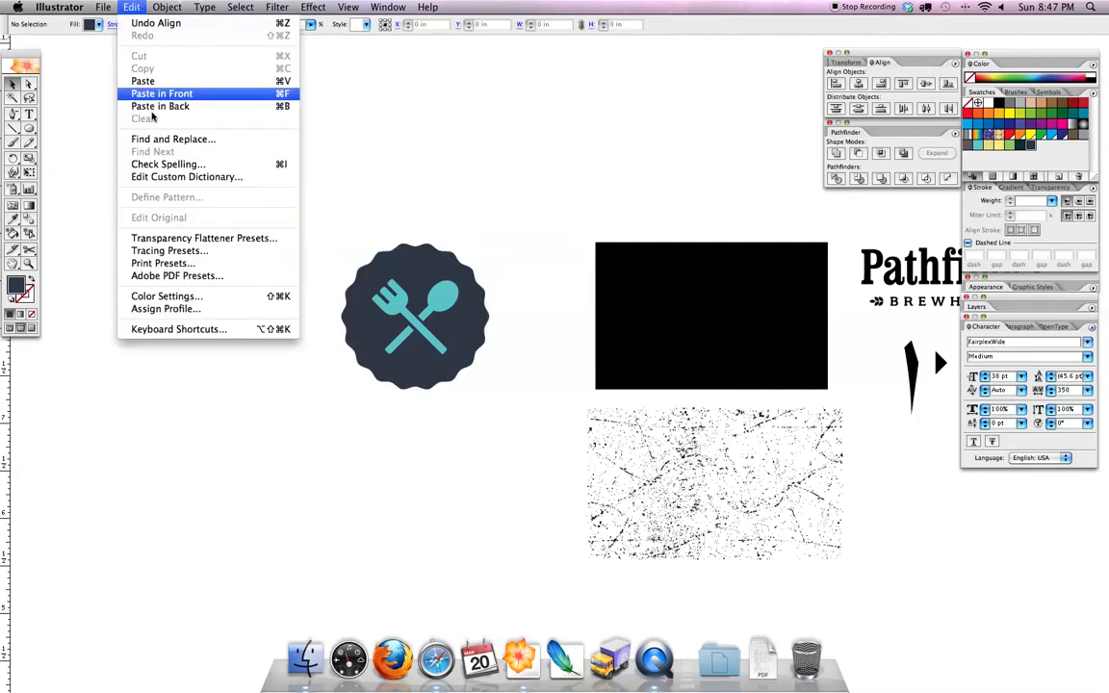
{"action": "left_click", "coordinate": [162, 94]}
- Give the pasted badge copy a teal stroke with no fill and scale it down to form an inner border
{"action": "left_click", "coordinate": [29, 279]}
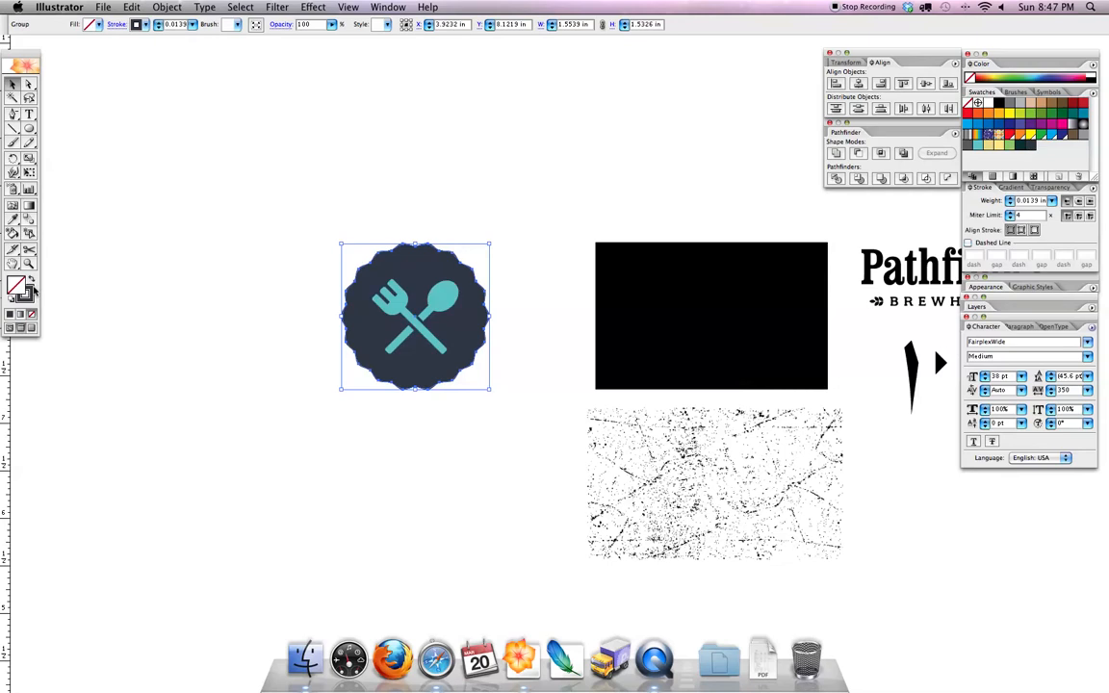
{"action": "left_click", "coordinate": [975, 144]}
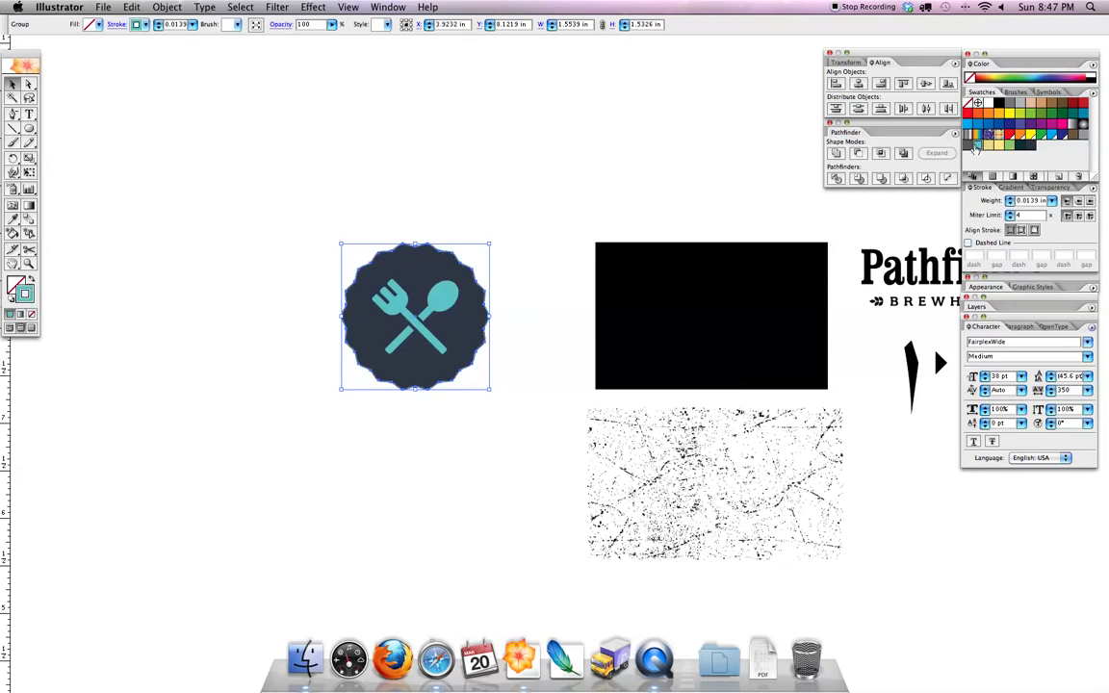
{"action": "left_click_drag", "start_coordinate": [490, 244], "coordinate": [484, 249]}
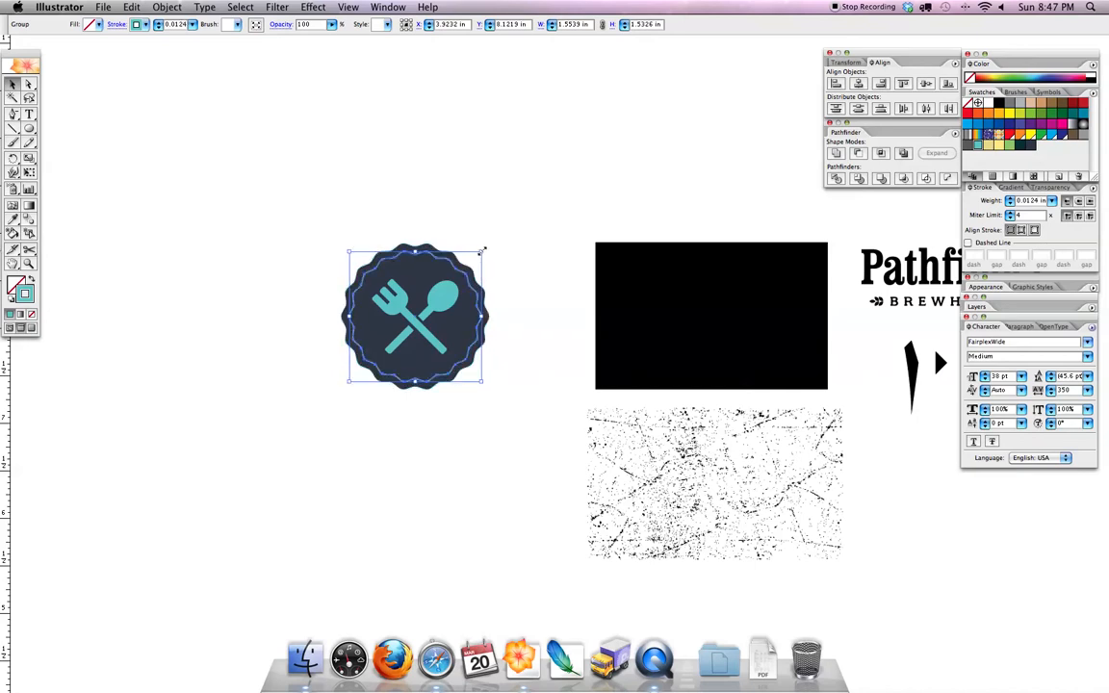
{"action": "left_click", "coordinate": [483, 280]}
{"action": "left_click", "coordinate": [482, 281]}
{"action": "left_click_drag", "start_coordinate": [483, 251], "coordinate": [485, 249]}
{"action": "key", "text": "super+shift+a"}
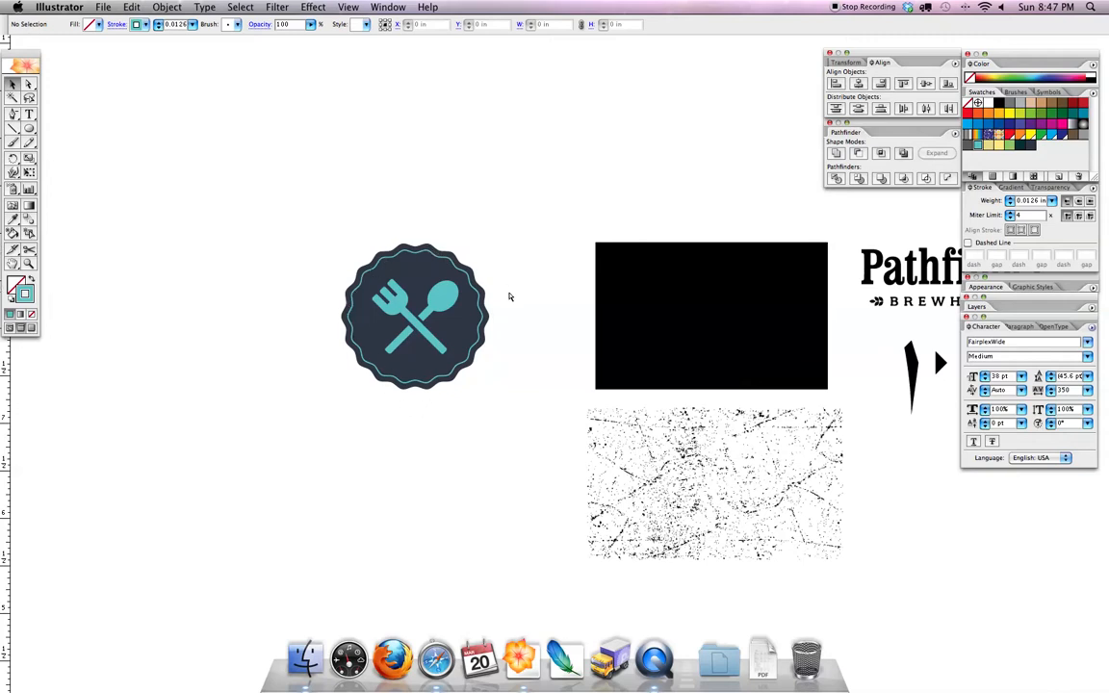
- Nudge the fork and spoon slightly down and left so they sit centered in the badge
{"action": "key", "text": "super+equal"}
{"action": "key", "text": "super+equal"}
{"action": "left_click_drag", "start_coordinate": [471, 282], "coordinate": [525, 309]}
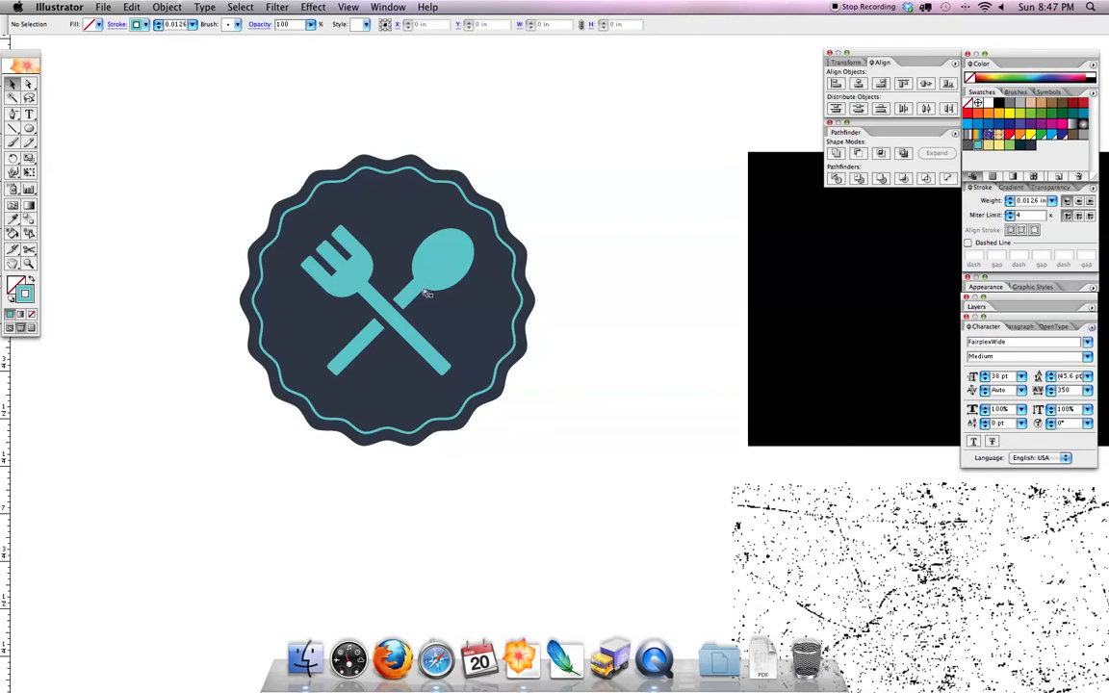
{"action": "key", "text": "super+equal"}
{"action": "left_click_drag", "start_coordinate": [421, 282], "coordinate": [578, 298]}
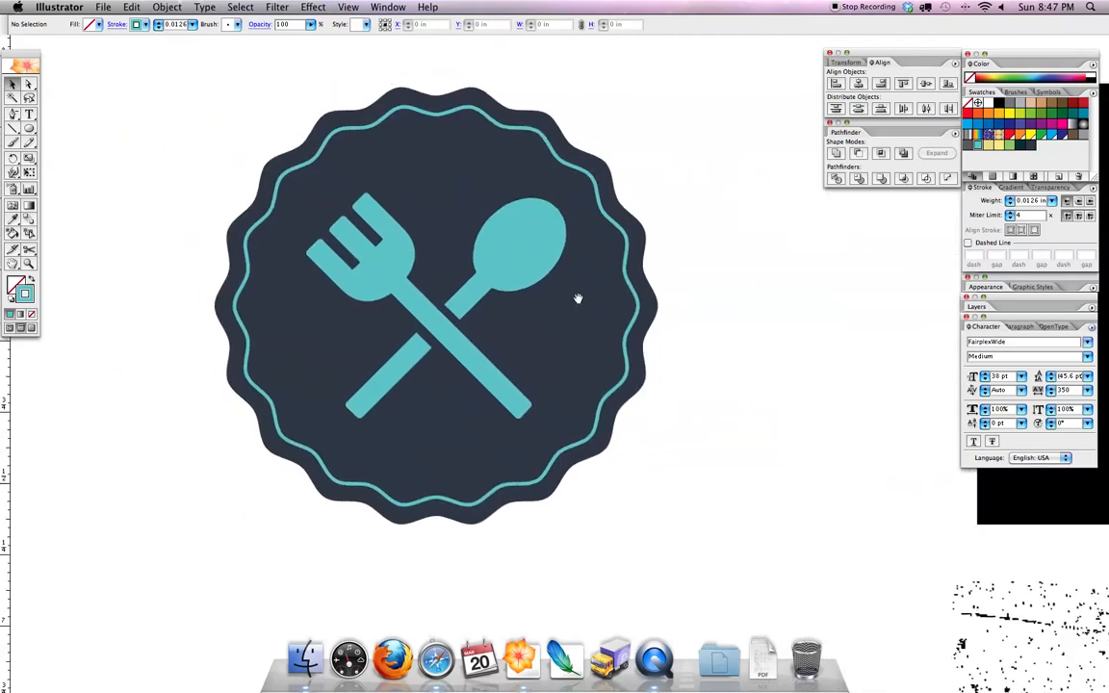
{"action": "left_click", "coordinate": [515, 262]}
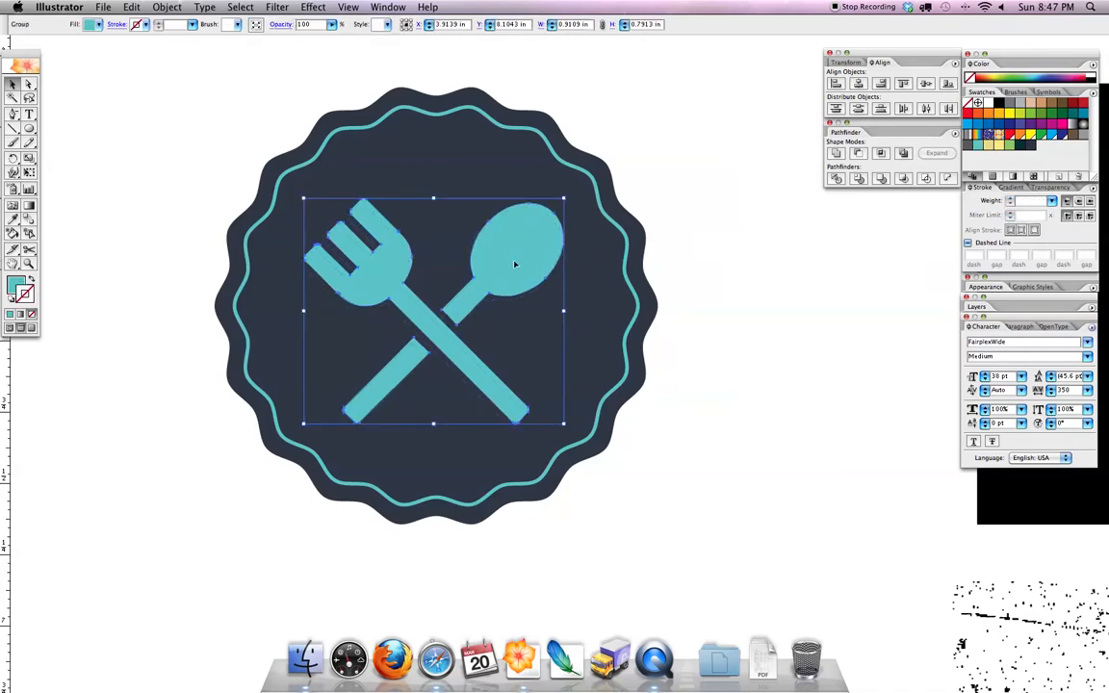
{"action": "key", "text": "Left"}
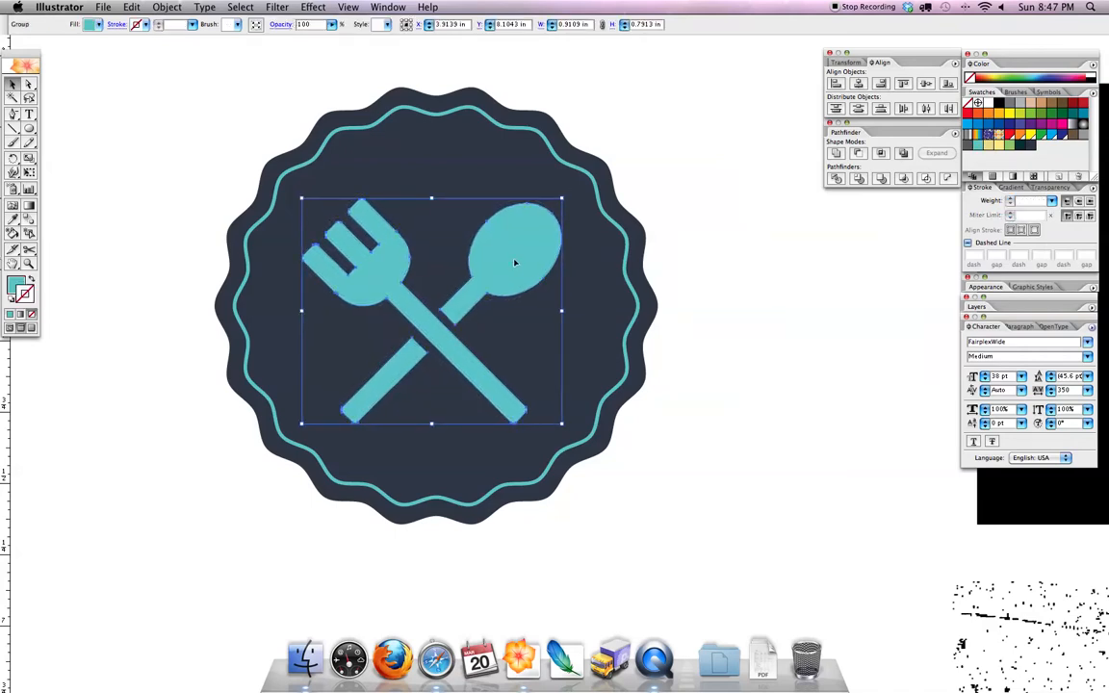
{"action": "left_click", "coordinate": [681, 255]}
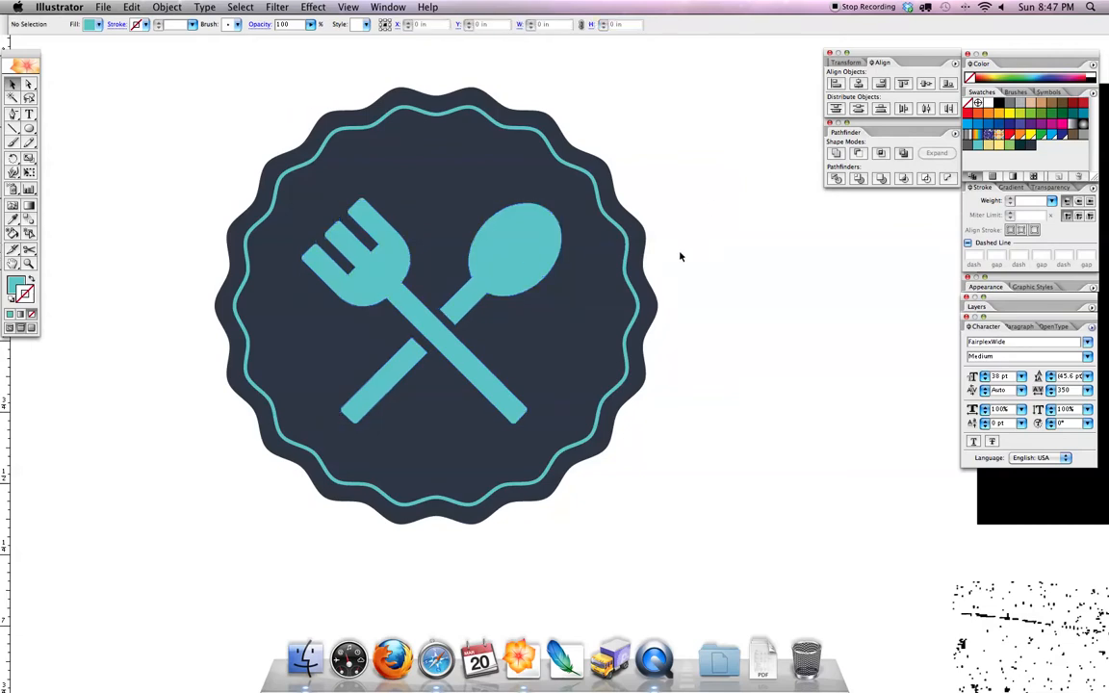
- Apply a horizontal Bulge warp with a bend of -20% to the black rectangle
{"action": "key", "text": "super+minus"}
{"action": "key", "text": "super+minus"}
{"action": "key", "text": "super+minus"}
{"action": "left_click_drag", "start_coordinate": [606, 296], "coordinate": [440, 297]}
{"action": "left_click_drag", "start_coordinate": [474, 333], "coordinate": [364, 313]}
{"action": "left_click_drag", "start_coordinate": [520, 355], "coordinate": [491, 348]}
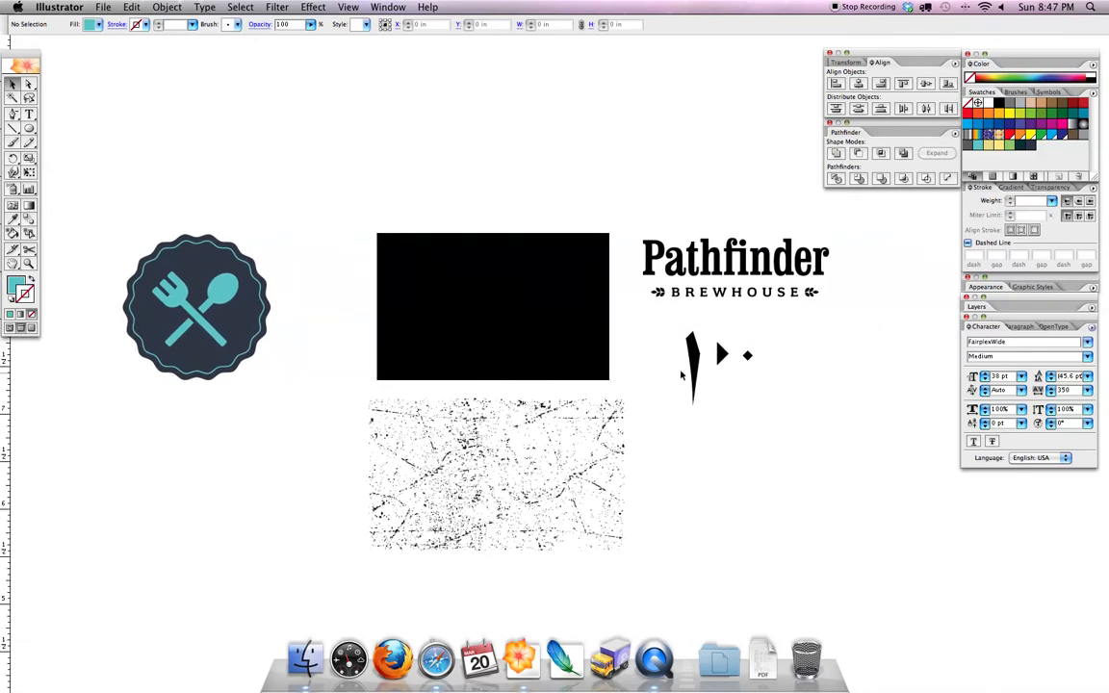
{"action": "left_click_drag", "start_coordinate": [698, 396], "coordinate": [348, 486]}
{"action": "left_click", "coordinate": [344, 476]}
{"action": "left_click_drag", "start_coordinate": [347, 179], "coordinate": [547, 341]}
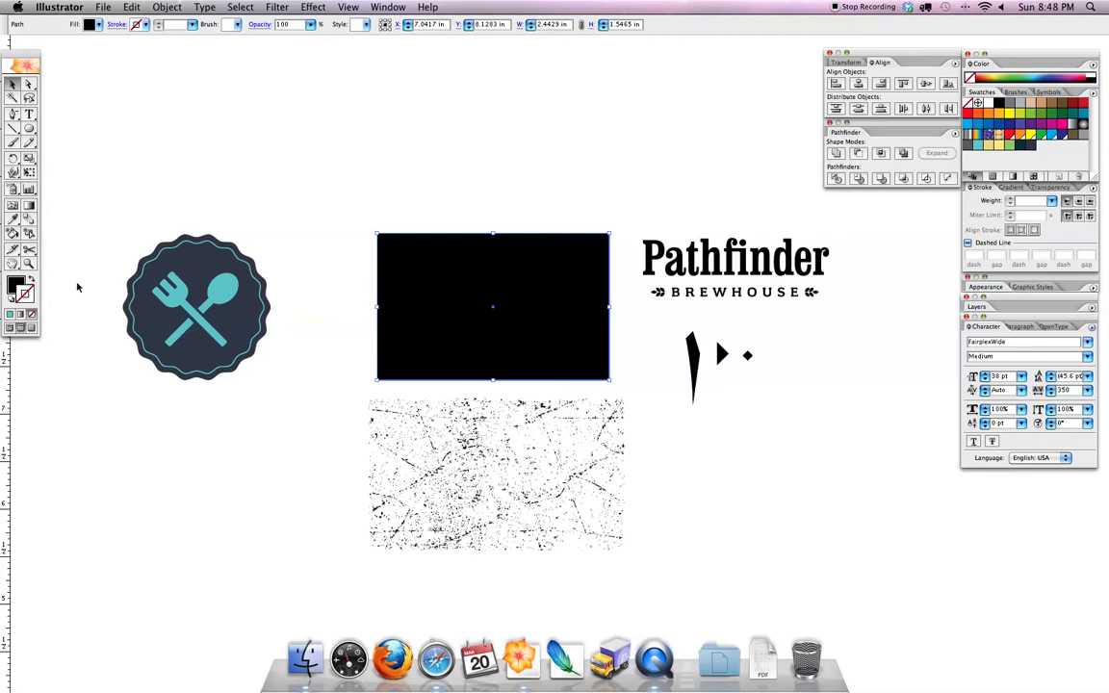
{"action": "left_click", "coordinate": [388, 7]}
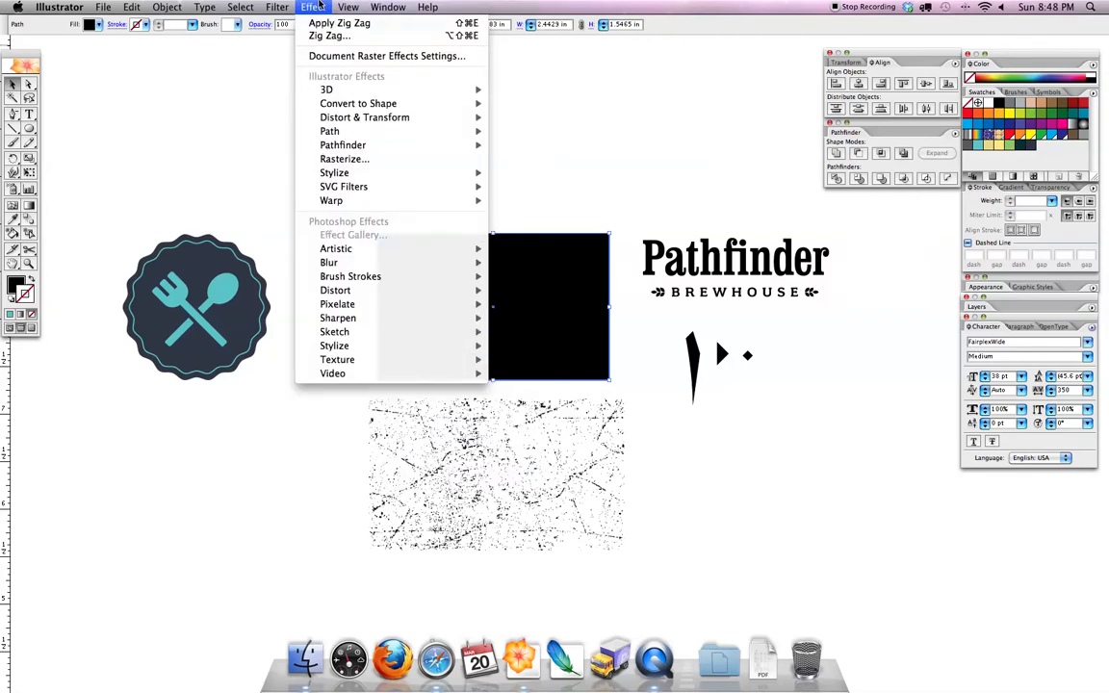
{"action": "mouse_move", "coordinate": [355, 208]}
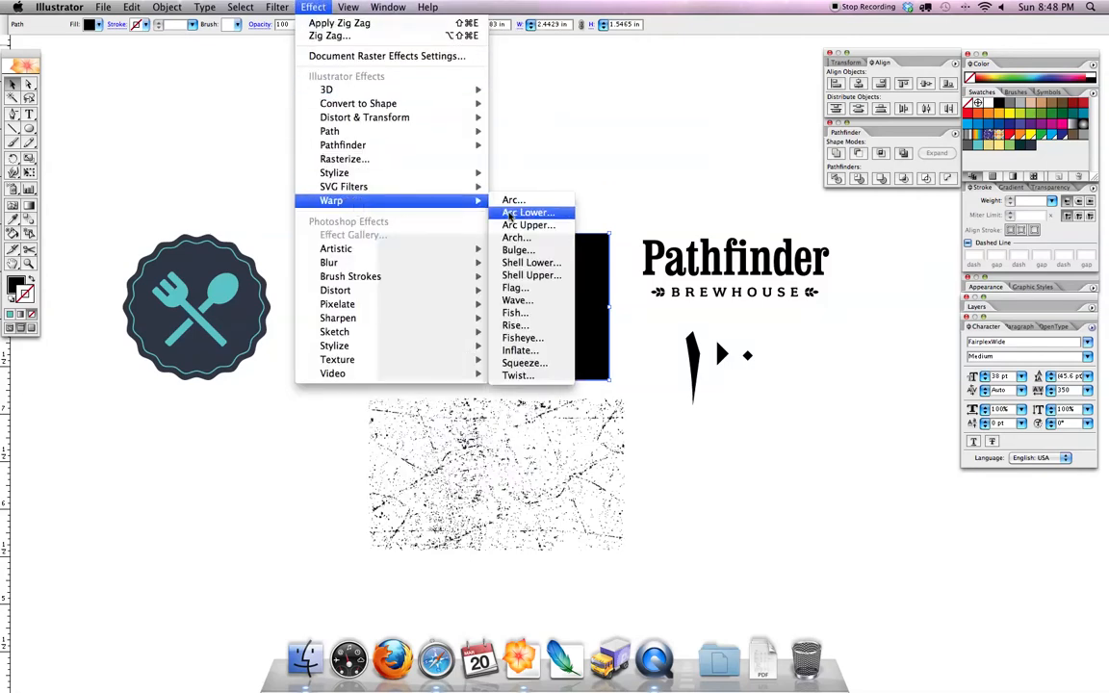
{"action": "left_click", "coordinate": [513, 250]}
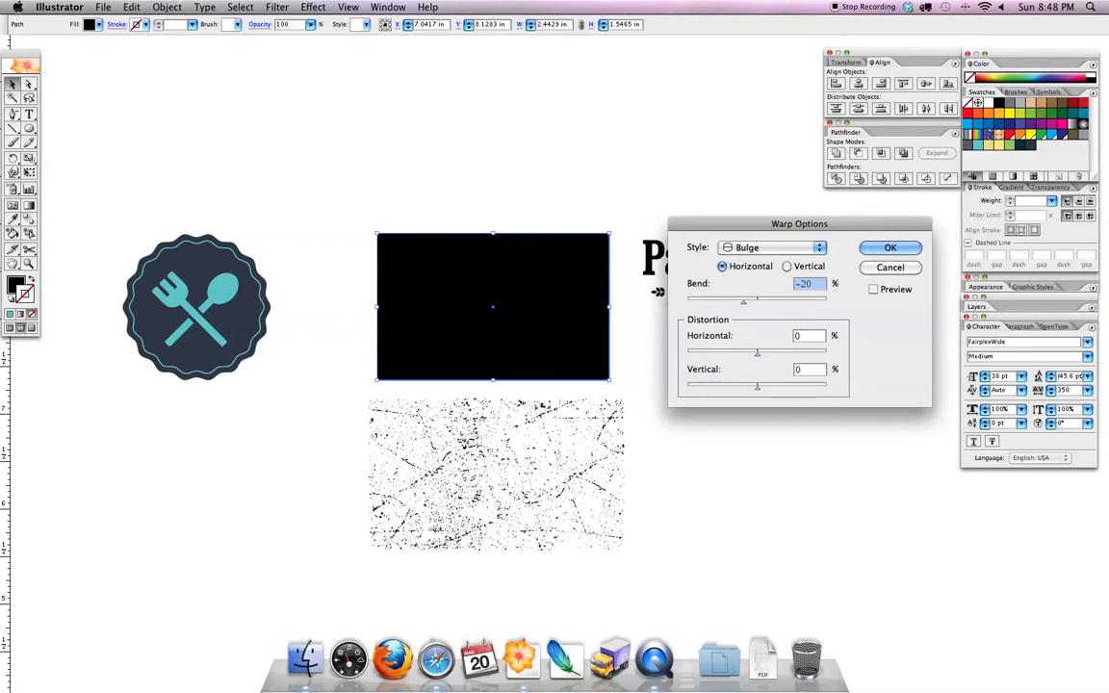
{"action": "left_click", "coordinate": [873, 289]}
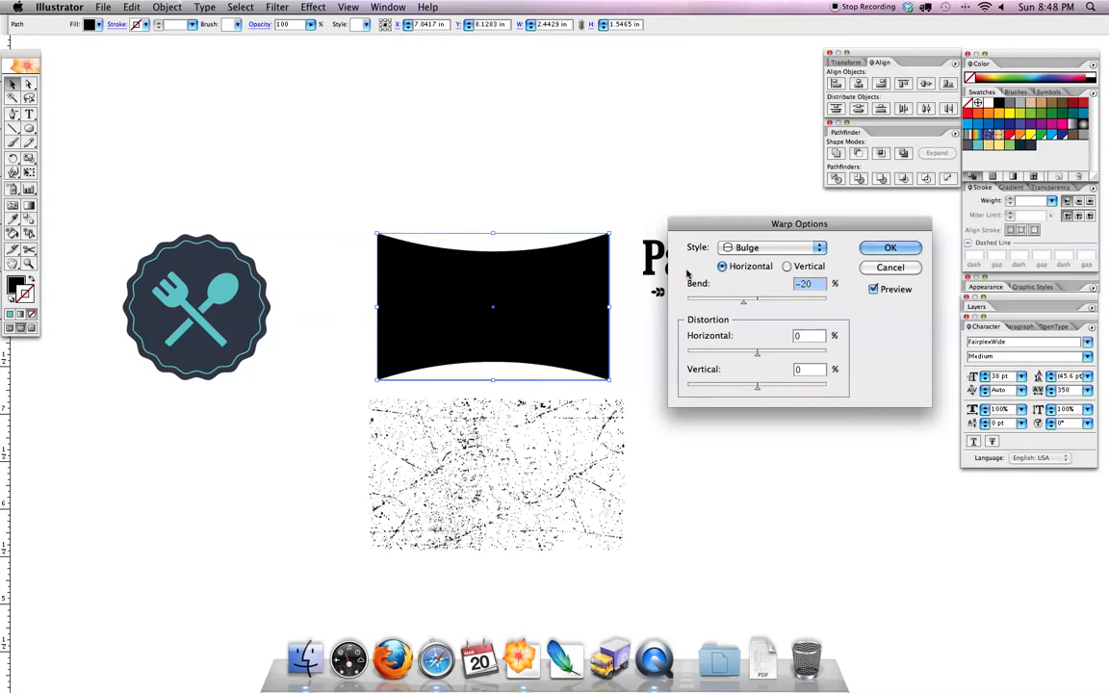
{"action": "left_click", "coordinate": [890, 247]}
- Expand the appearance of the warped black rectangle into an editable shape
{"action": "left_click", "coordinate": [154, 7]}
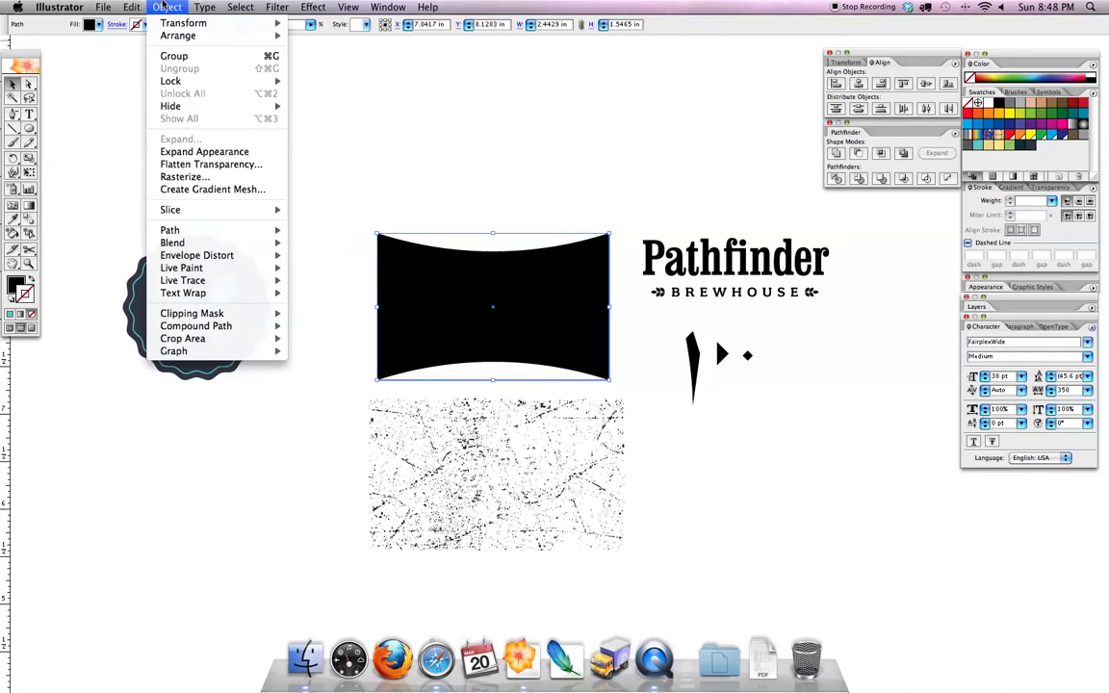
{"action": "left_click", "coordinate": [193, 144]}
{"action": "left_click", "coordinate": [478, 199]}
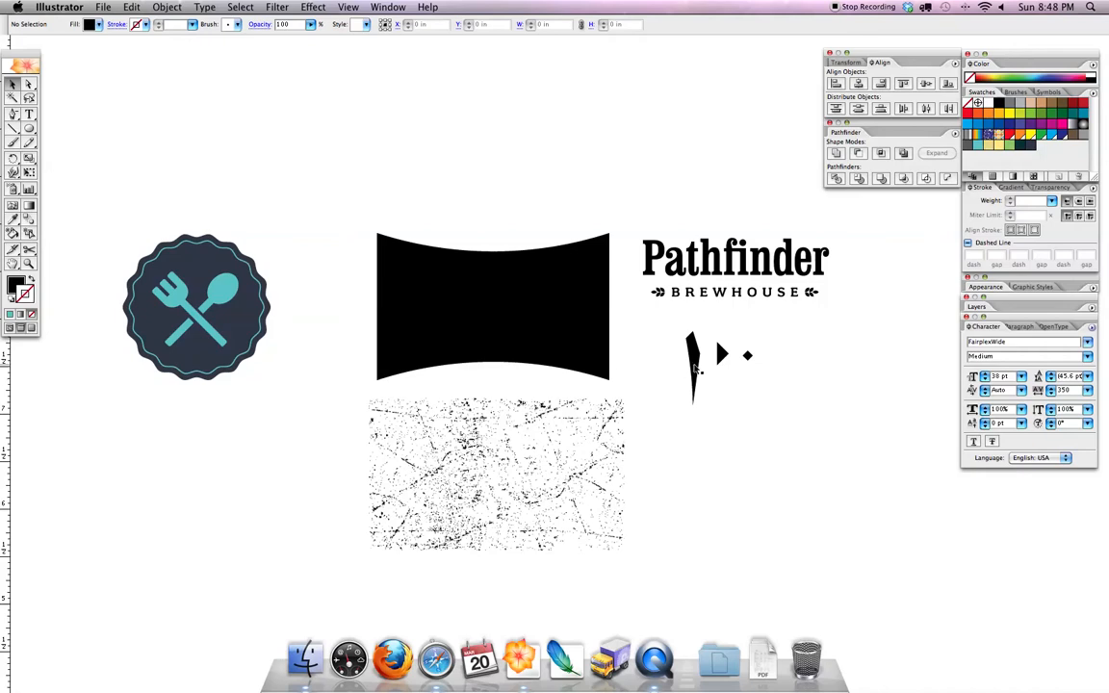
- Move the tall black sliver shape next to the left edge of the warped label
{"action": "left_click_drag", "start_coordinate": [694, 371], "coordinate": [372, 284]}
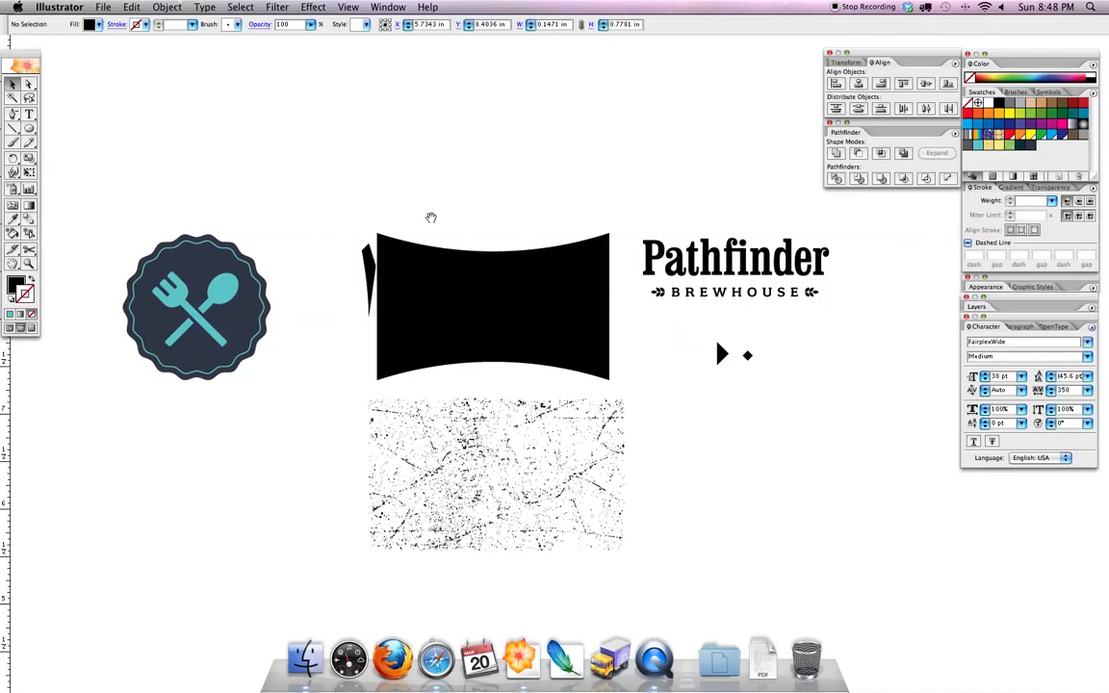
{"action": "left_click_drag", "start_coordinate": [451, 218], "coordinate": [530, 247]}
{"action": "key", "text": "super+equal"}
{"action": "key", "text": "super+equal"}
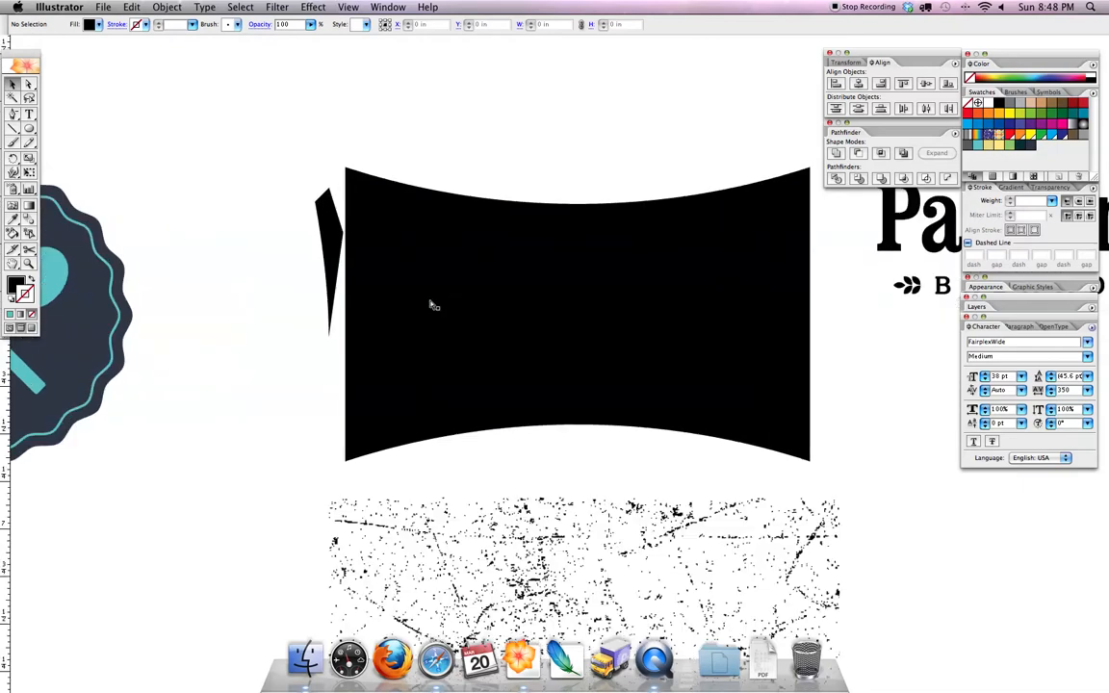
{"action": "key", "text": "super+equal"}
{"action": "left_click_drag", "start_coordinate": [411, 243], "coordinate": [483, 371]}
{"action": "left_click_drag", "start_coordinate": [337, 305], "coordinate": [408, 305]}
- Fill the tall sliver with red to tell it apart from the black label
{"action": "left_click_drag", "start_coordinate": [310, 275], "coordinate": [347, 306]}
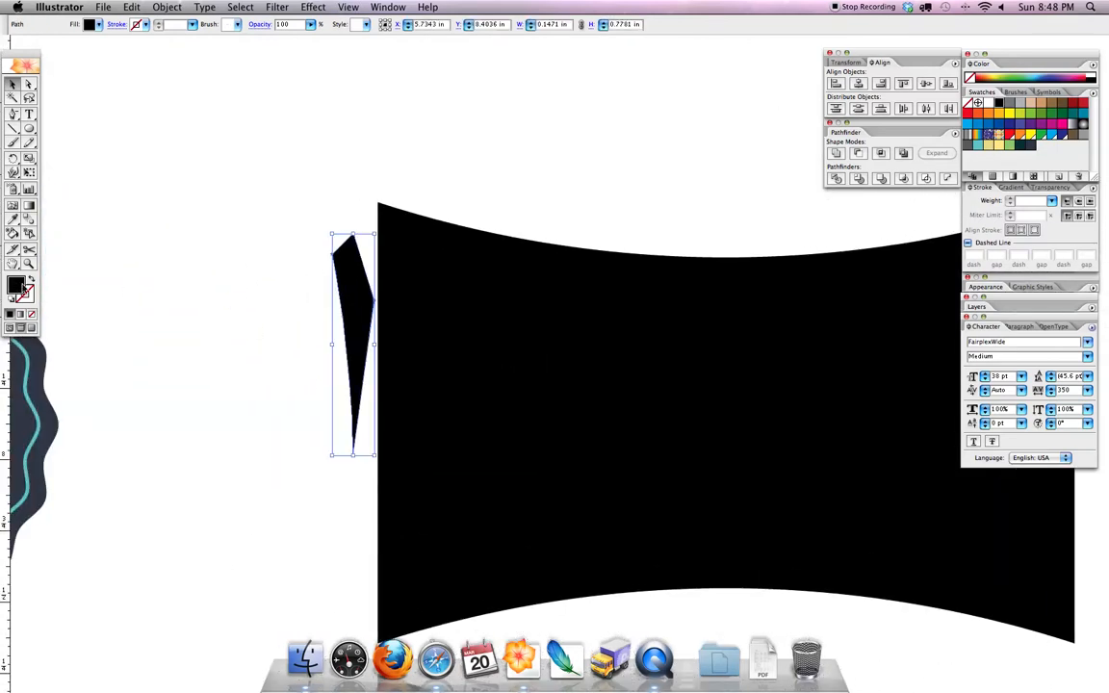
{"action": "left_click", "coordinate": [464, 105]}
{"action": "left_click_drag", "start_coordinate": [312, 246], "coordinate": [372, 274]}
{"action": "left_click", "coordinate": [969, 113]}
{"action": "left_click", "coordinate": [359, 208]}
- Position the red sliver so its upper point meets the label's upper-left corner exactly
{"action": "left_click_drag", "start_coordinate": [381, 208], "coordinate": [468, 216]}
{"action": "key", "text": "super+plus"}
{"action": "key", "text": "super+plus"}
{"action": "left_click_drag", "start_coordinate": [377, 291], "coordinate": [426, 382]}
{"action": "left_click", "coordinate": [366, 339]}
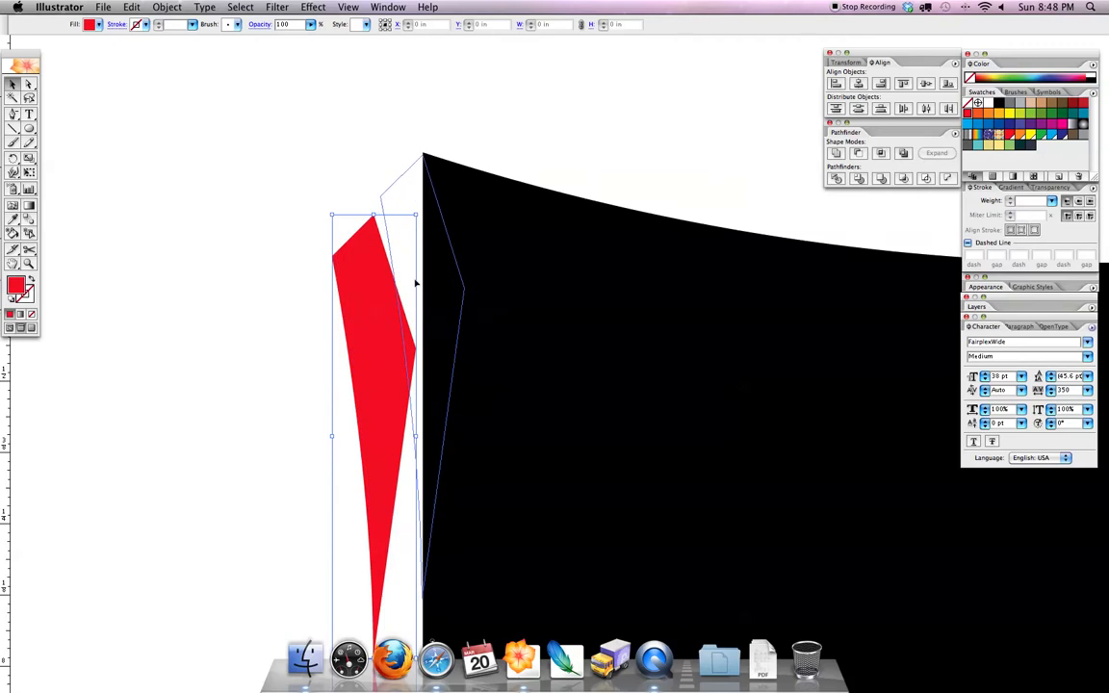
{"action": "left_click_drag", "start_coordinate": [416, 280], "coordinate": [415, 279]}
{"action": "left_click", "coordinate": [360, 254]}
{"action": "key", "text": "super+plus"}
{"action": "key", "text": "super+plus"}
{"action": "left_click_drag", "start_coordinate": [378, 213], "coordinate": [498, 433]}
{"action": "mouse_move", "coordinate": [402, 272]}
{"action": "left_mouse_down"}
{"action": "mouse_move", "coordinate": [373, 286]}
{"action": "mouse_move", "coordinate": [402, 273]}
{"action": "left_mouse_up"}
{"action": "left_click", "coordinate": [300, 310]}
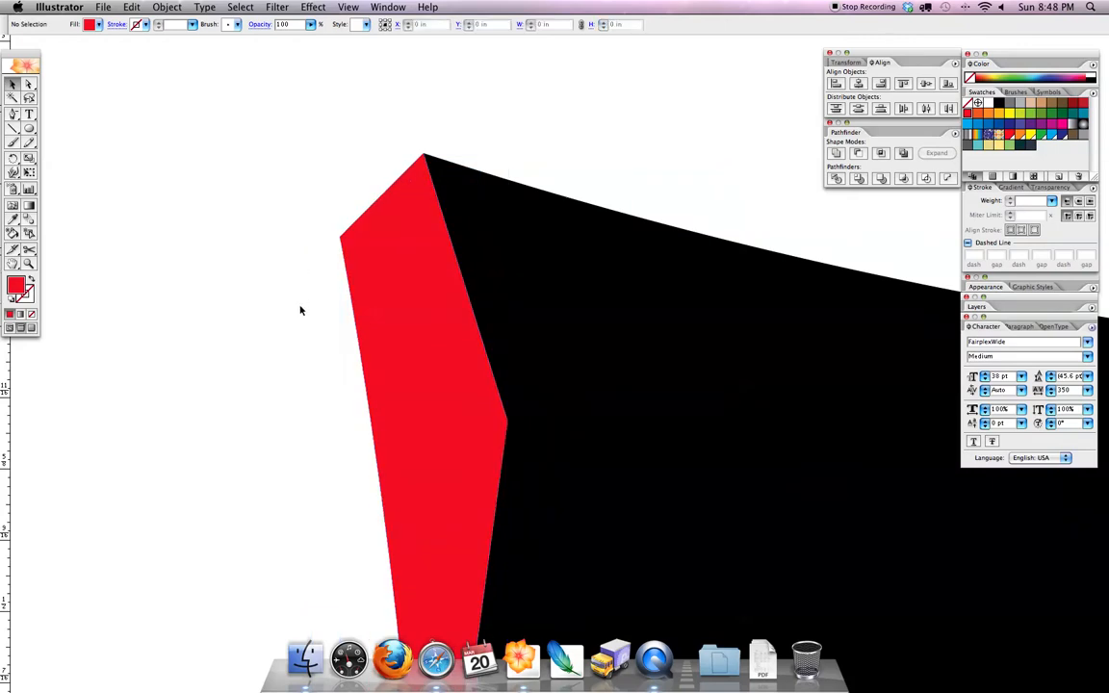
- Duplicate the red sliver directly below the original along the label's left edge
{"action": "key", "text": "super+minus"}
{"action": "key", "text": "super+minus"}
{"action": "key", "text": "super+minus"}
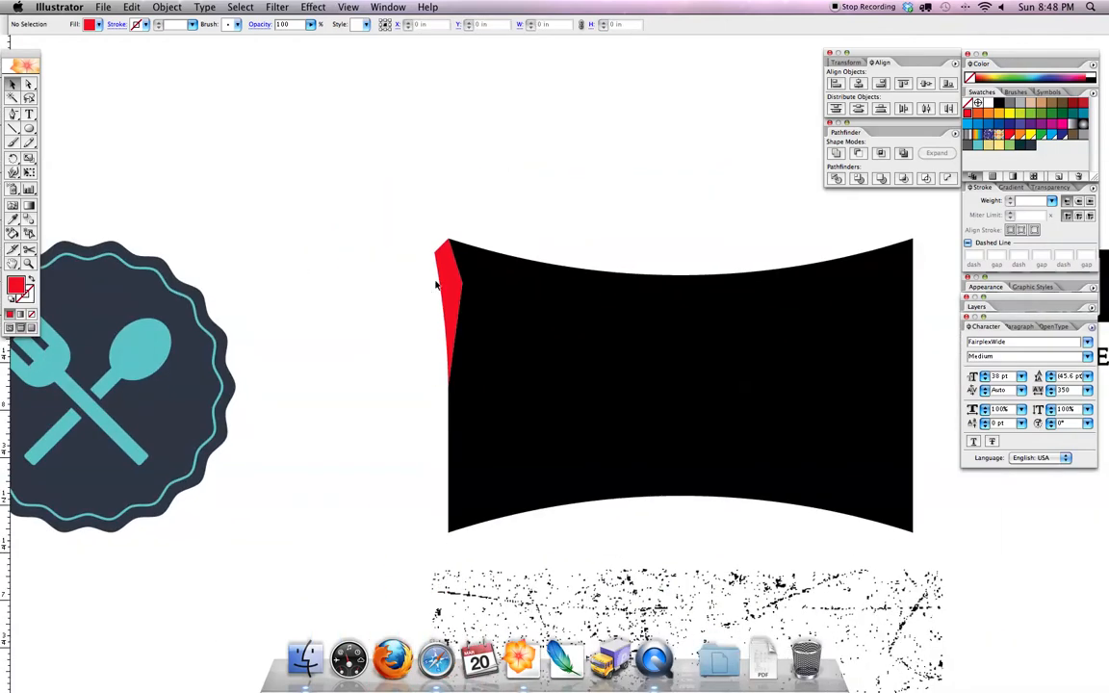
{"action": "left_click", "coordinate": [444, 289]}
{"action": "left_click_drag", "start_coordinate": [444, 289], "coordinate": [436, 427]}
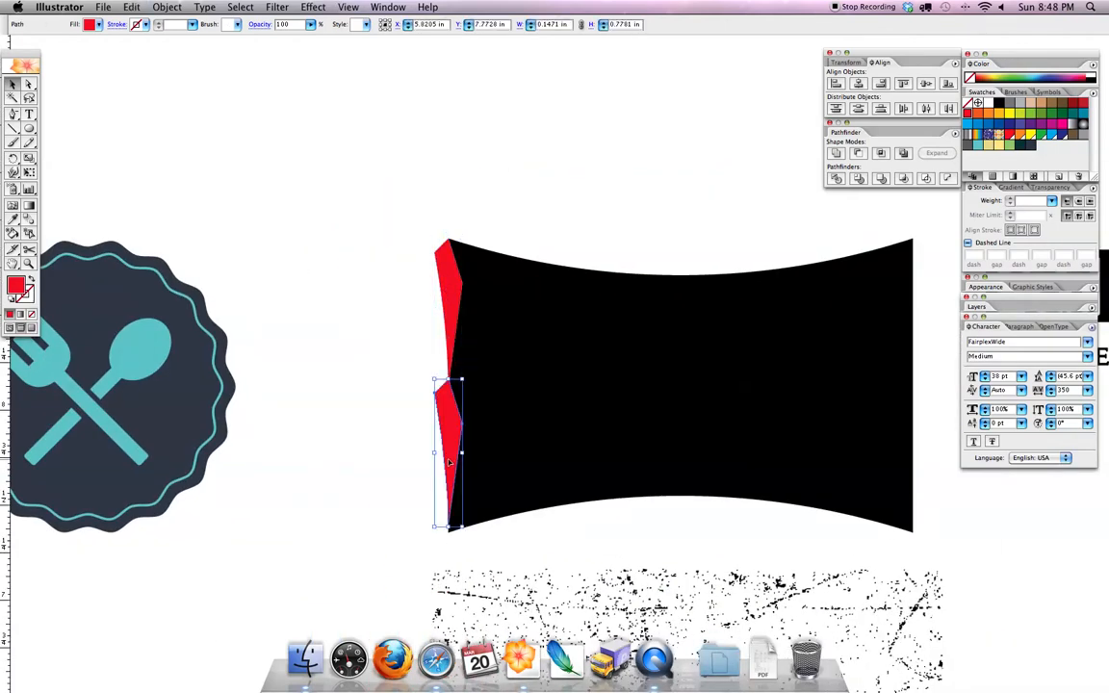
- Reflect the lower sliver copy across the horizontal axis
{"action": "right_click", "coordinate": [457, 446]}
{"action": "mouse_move", "coordinate": [491, 567]}
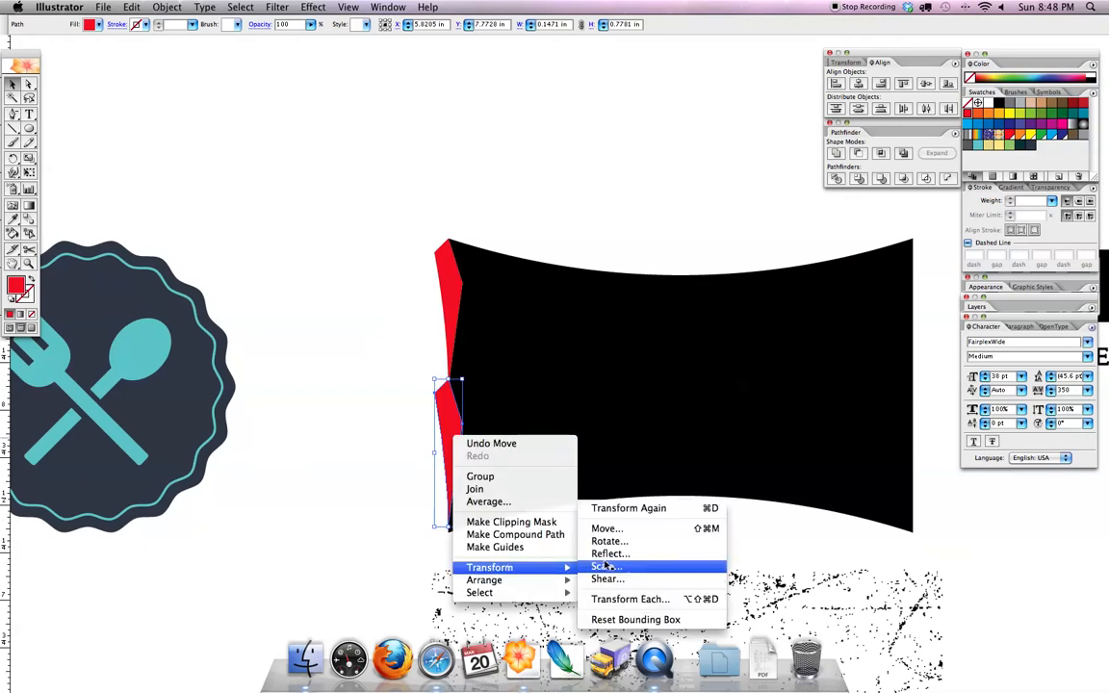
{"action": "left_click", "coordinate": [605, 552]}
{"action": "left_click", "coordinate": [472, 227]}
{"action": "key", "text": "Return"}
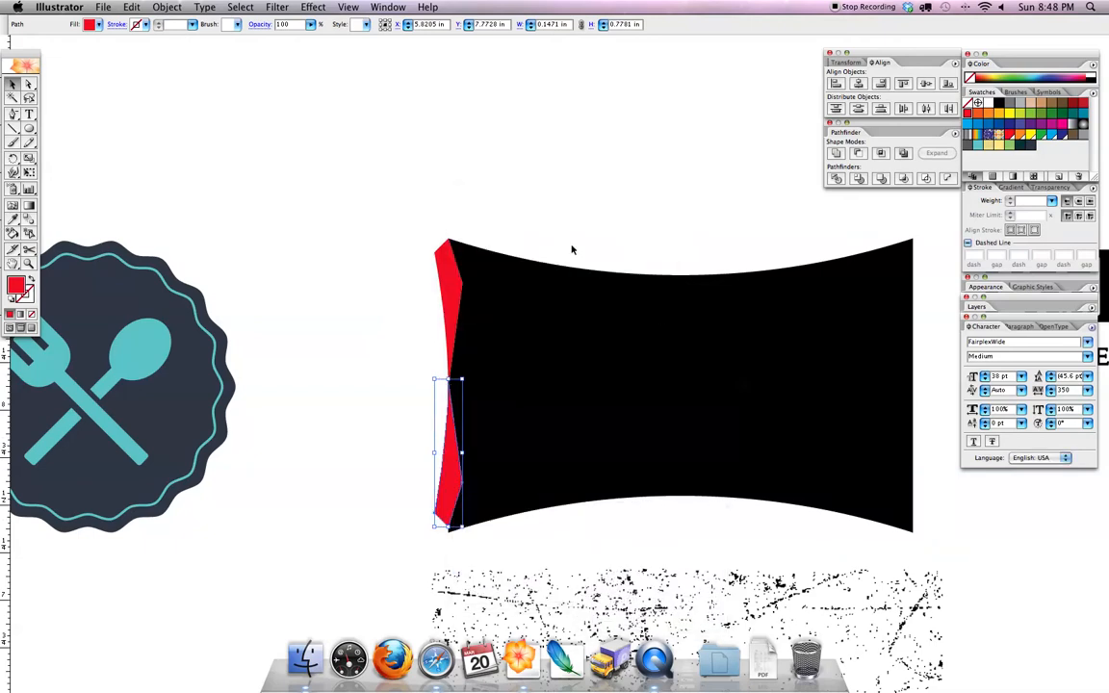
- Position the flipped sliver so its point meets the label's lower-left corner exactly
{"action": "left_click_drag", "start_coordinate": [371, 408], "coordinate": [533, 243]}
{"action": "key", "text": "super+plus"}
{"action": "key", "text": "super+plus"}
{"action": "key", "text": "super+plus"}
{"action": "key", "text": "super+plus"}
{"action": "left_click_drag", "start_coordinate": [470, 323], "coordinate": [470, 344]}
{"action": "left_click", "coordinate": [477, 482]}
{"action": "left_click", "coordinate": [528, 541]}
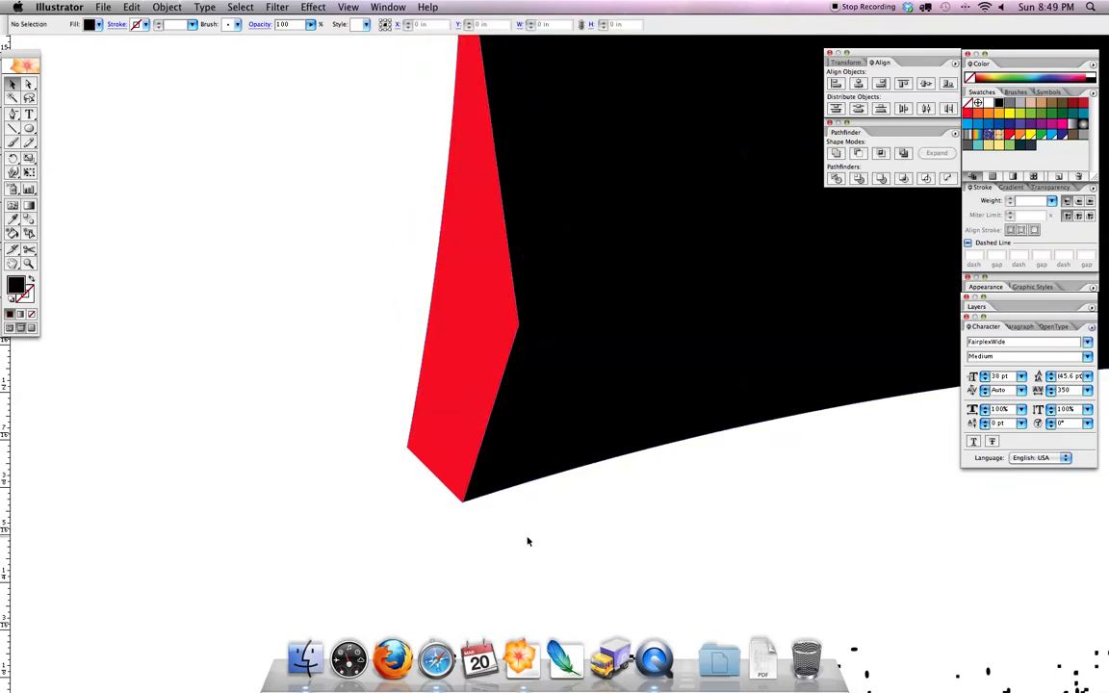
- Group the two red slivers on the label's left edge
{"action": "key", "text": "super+minus"}
{"action": "key", "text": "super+minus"}
{"action": "left_click_drag", "start_coordinate": [373, 209], "coordinate": [443, 383]}
{"action": "left_click", "coordinate": [445, 378], "text": "shift"}
{"action": "left_click", "coordinate": [167, 7]}
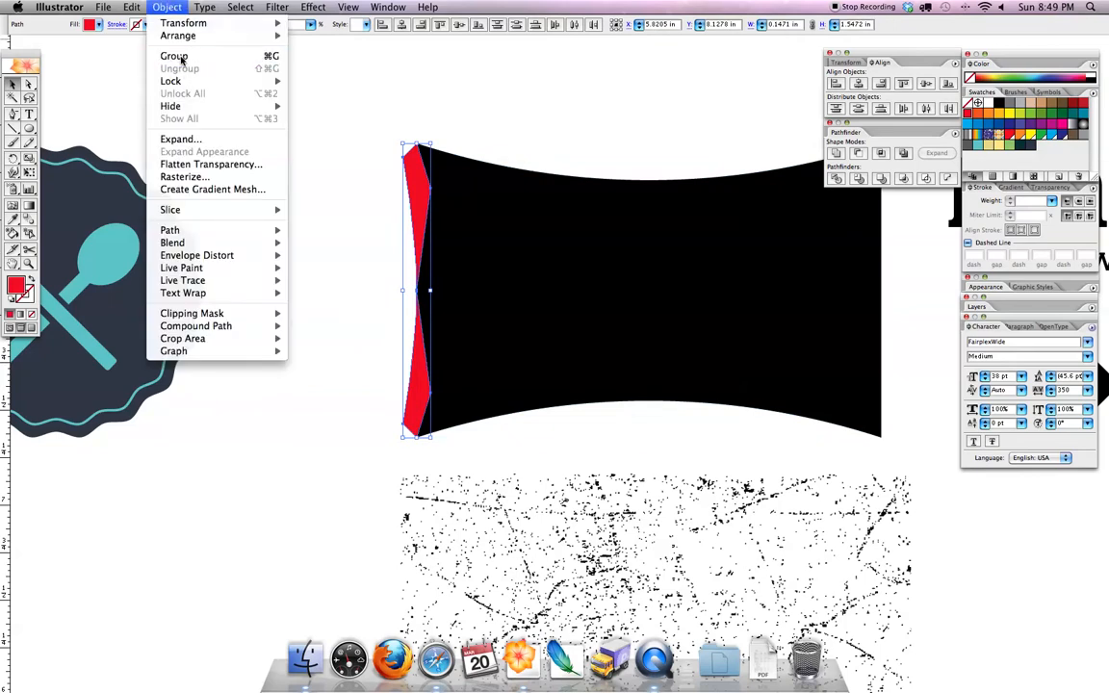
{"action": "left_click", "coordinate": [181, 121]}
- Copy the grouped red slivers to the label's right edge and reflect the copy across the vertical axis
{"action": "scroll", "coordinate": [318, 183], "scroll_direction": "right", "scroll_amount": 5}
{"action": "left_click_drag", "start_coordinate": [356, 229], "coordinate": [789, 231]}
{"action": "scroll", "coordinate": [640, 192], "scroll_direction": "right", "scroll_amount": 8}
{"action": "left_click_drag", "start_coordinate": [638, 296], "coordinate": [564, 411]}
{"action": "left_click_drag", "start_coordinate": [381, 414], "coordinate": [359, 355]}
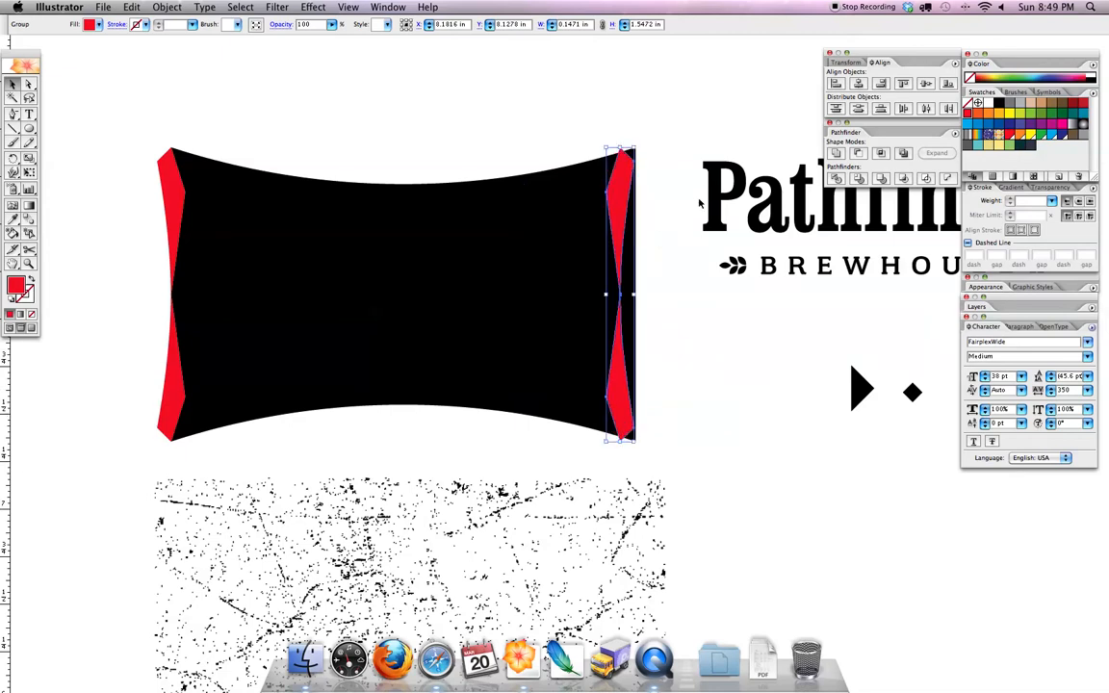
- Fit the mirrored sliver group to the label's right edge so its points meet the corners
{"action": "key", "text": "super+equal"}
{"action": "key", "text": "super+equal"}
{"action": "key", "text": "shift+super+bracketleft"}
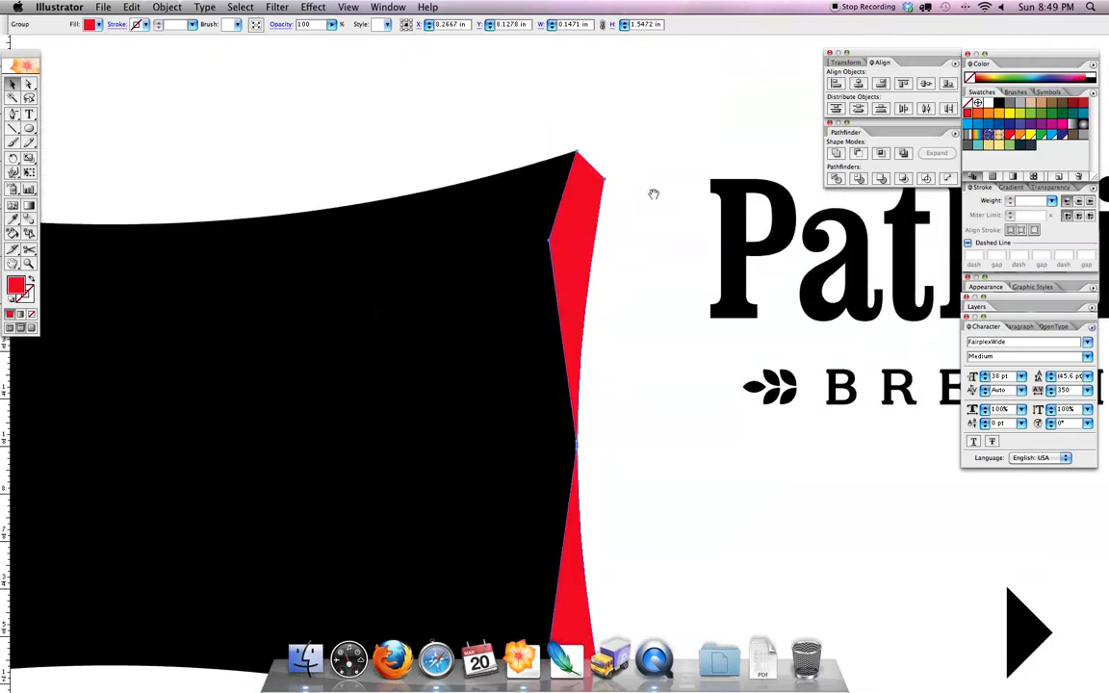
{"action": "key", "text": "super+equal"}
{"action": "key", "text": "super+equal"}
{"action": "left_click_drag", "start_coordinate": [604, 165], "coordinate": [597, 319]}
{"action": "key", "text": "Right"}
{"action": "mouse_move", "coordinate": [650, 266]}
{"action": "left_mouse_down"}
{"action": "mouse_move", "coordinate": [631, 266]}
{"action": "mouse_move", "coordinate": [650, 277]}
{"action": "mouse_move", "coordinate": [640, 277]}
{"action": "left_mouse_up"}
{"action": "left_click", "coordinate": [766, 301]}
{"action": "left_click", "coordinate": [735, 296]}
- Fill the label and both sliver groups with black
{"action": "key", "text": "super+minus"}
{"action": "key", "text": "super+minus"}
{"action": "left_click_drag", "start_coordinate": [201, 294], "coordinate": [592, 529]}
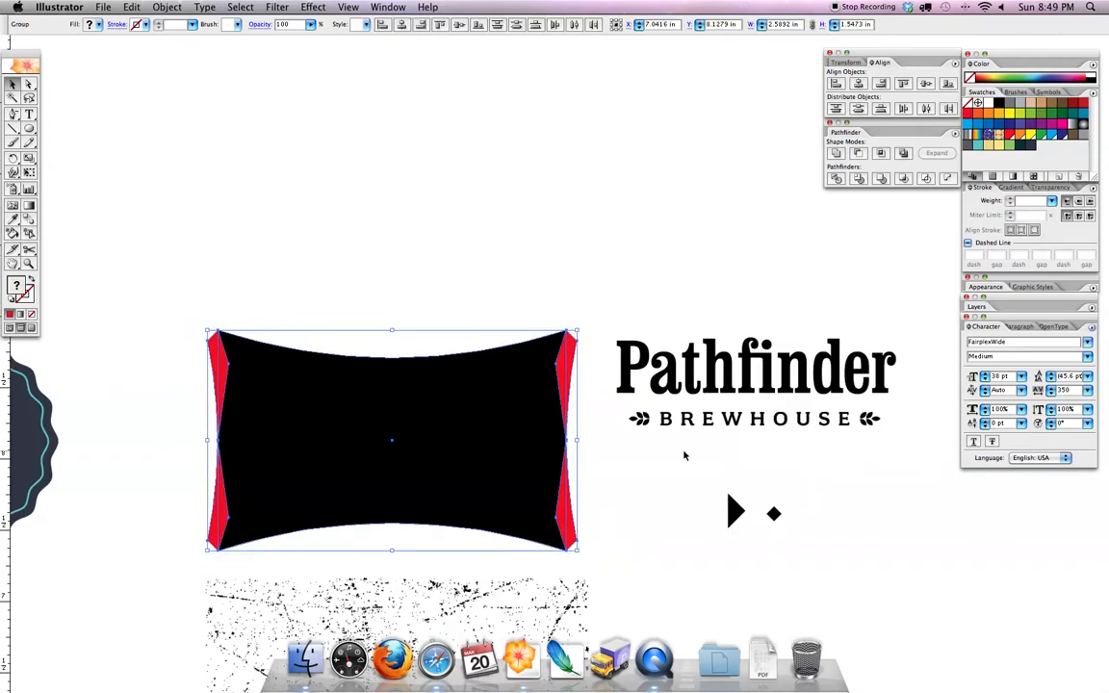
{"action": "left_click", "coordinate": [999, 103]}
{"action": "left_click", "coordinate": [372, 248]}
- Merge the label and both sliver groups into one shape with the Pathfinder add mode
{"action": "left_click_drag", "start_coordinate": [170, 290], "coordinate": [583, 547]}
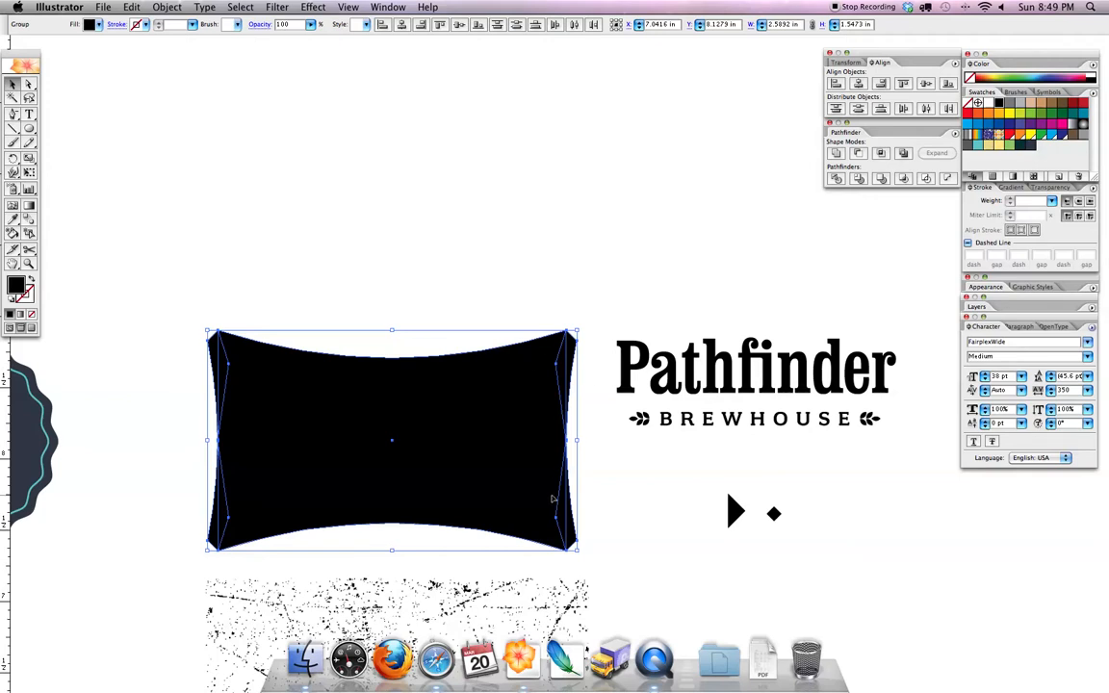
{"action": "left_click", "coordinate": [835, 152]}
{"action": "left_click", "coordinate": [501, 239]}
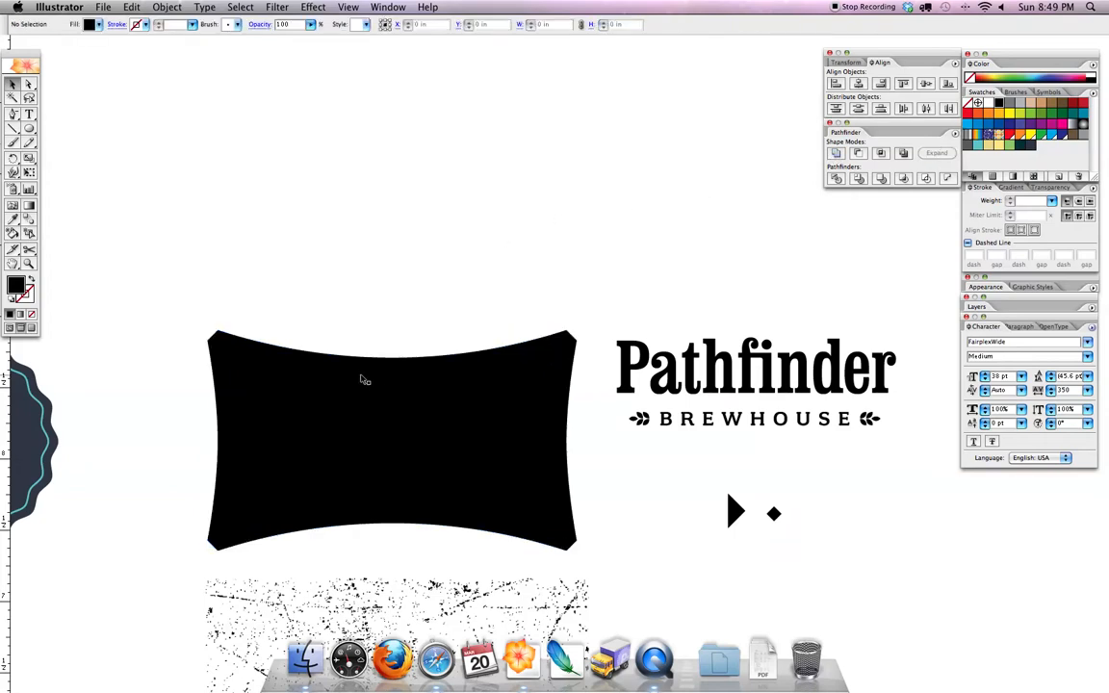
- Move the black triangle beside the label's left edge and fill it with red
{"action": "left_click_drag", "start_coordinate": [392, 373], "coordinate": [431, 306]}
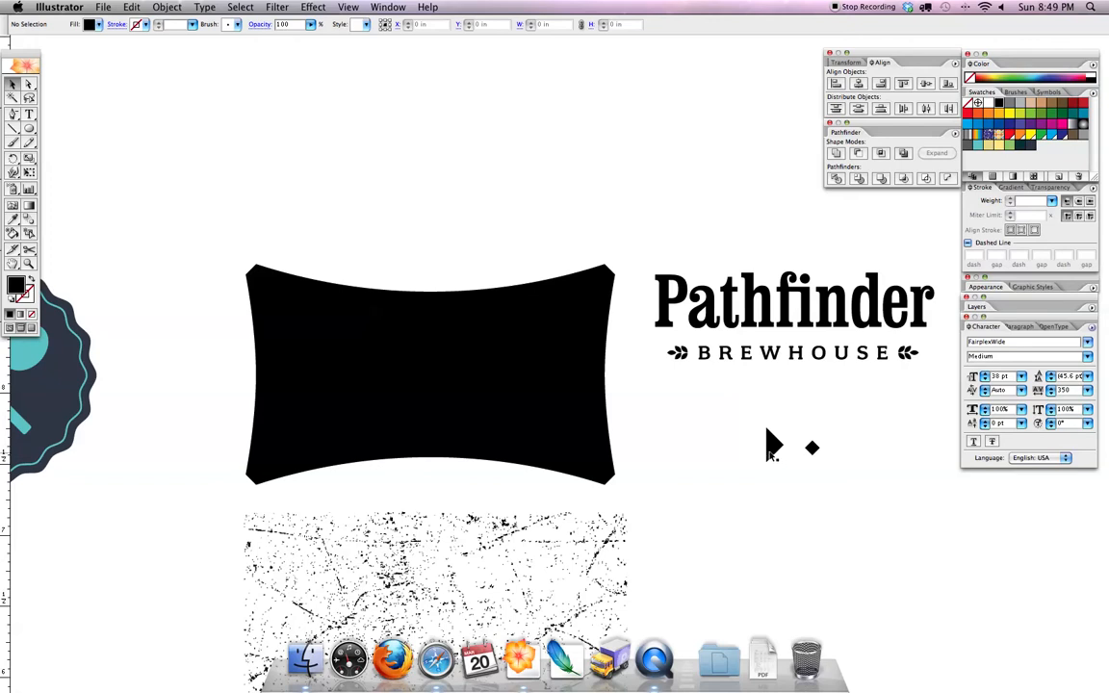
{"action": "left_click_drag", "start_coordinate": [773, 445], "coordinate": [224, 371]}
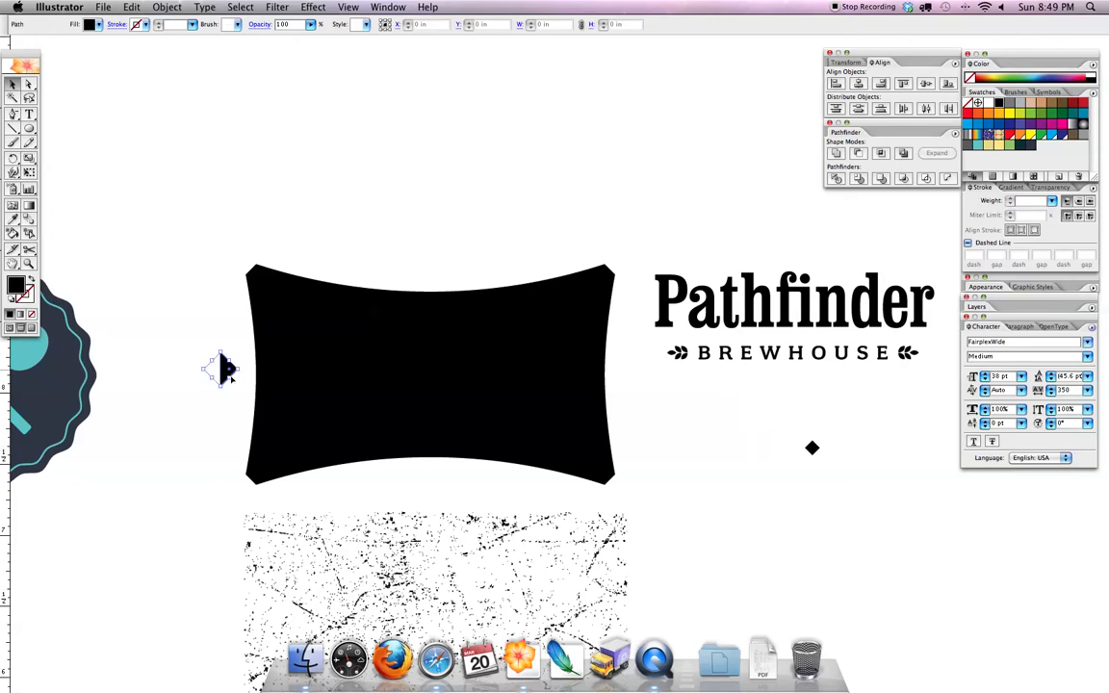
{"action": "key", "text": "super+x"}
{"action": "key", "text": "super+f"}
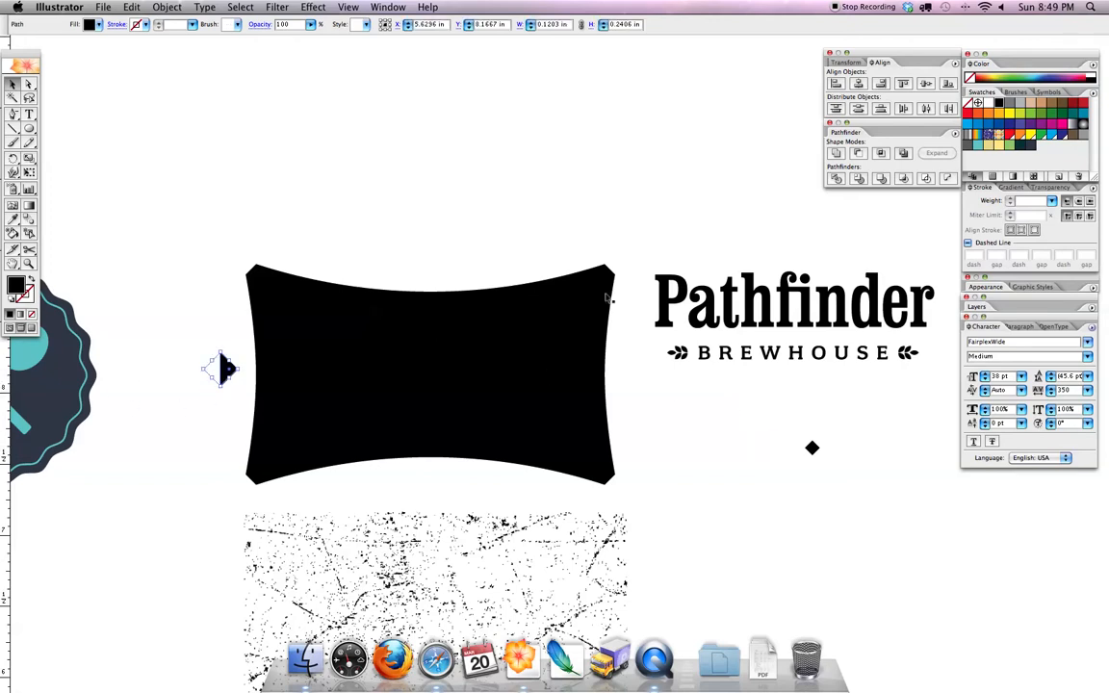
{"action": "left_click", "coordinate": [968, 113]}
{"action": "left_click", "coordinate": [165, 277]}
- Place the red triangle on the label's left edge and a mirrored copy on its right edge, both pointing inward
{"action": "left_click_drag", "start_coordinate": [222, 374], "coordinate": [564, 364]}
{"action": "left_click", "coordinate": [640, 399]}
{"action": "left_click", "coordinate": [610, 379]}
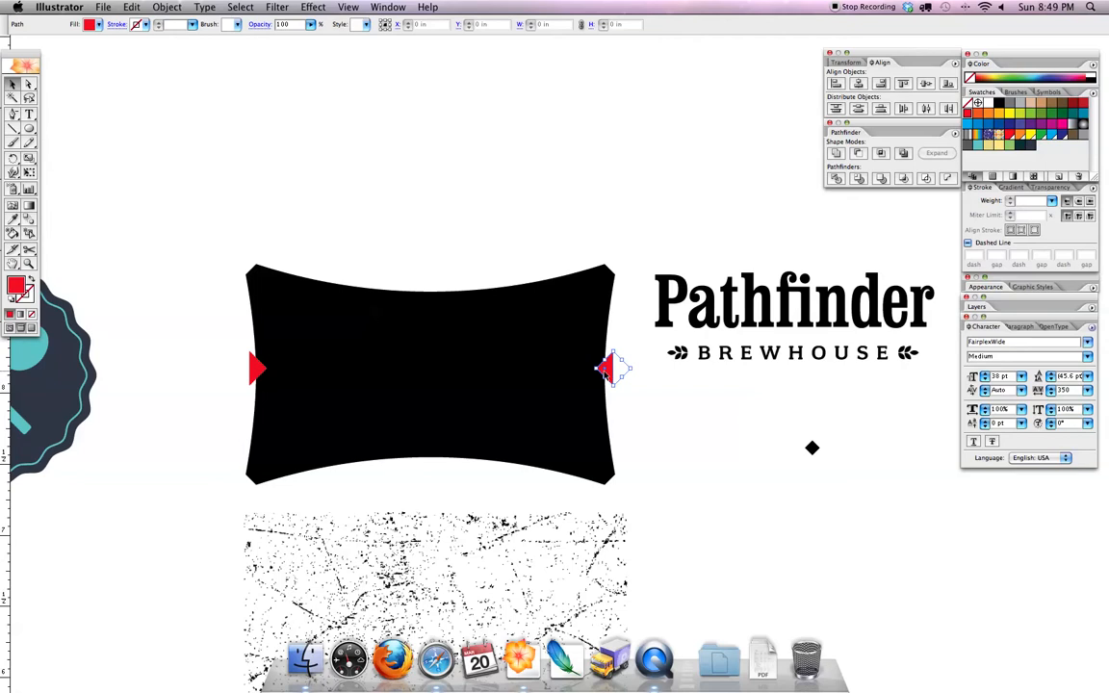
- Group the two red triangles and align them with the label on their vertical centers
{"action": "left_click", "coordinate": [256, 370], "text": "shift"}
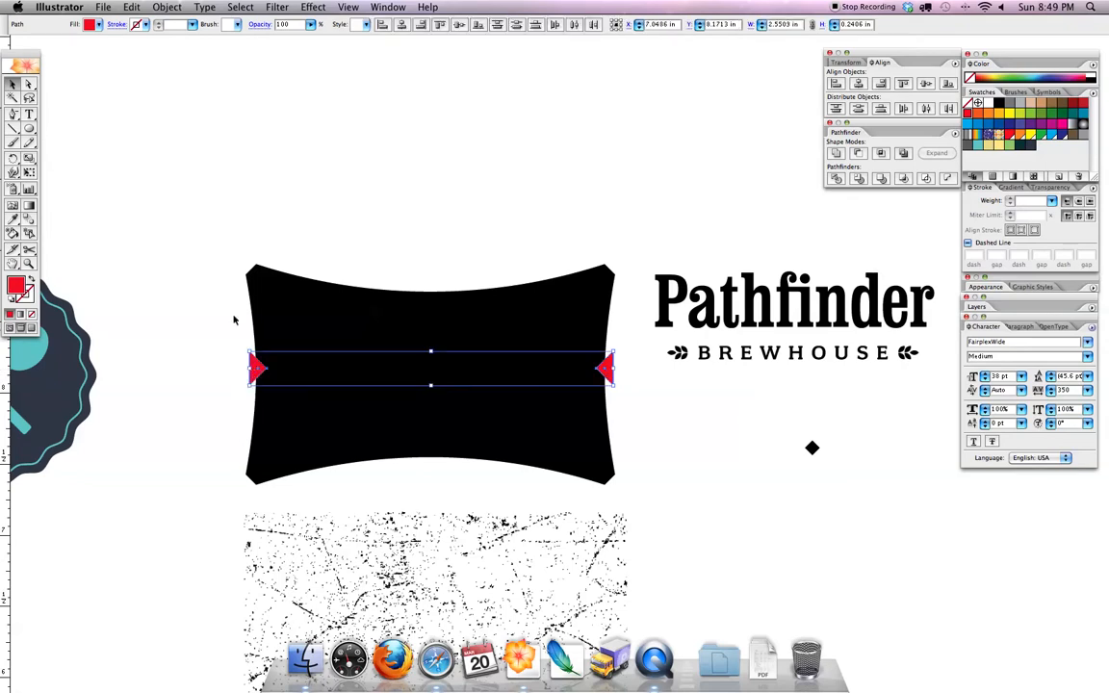
{"action": "left_click", "coordinate": [177, 8]}
{"action": "left_click", "coordinate": [173, 52]}
{"action": "left_click", "coordinate": [459, 229]}
{"action": "left_click_drag", "start_coordinate": [175, 226], "coordinate": [582, 433]}
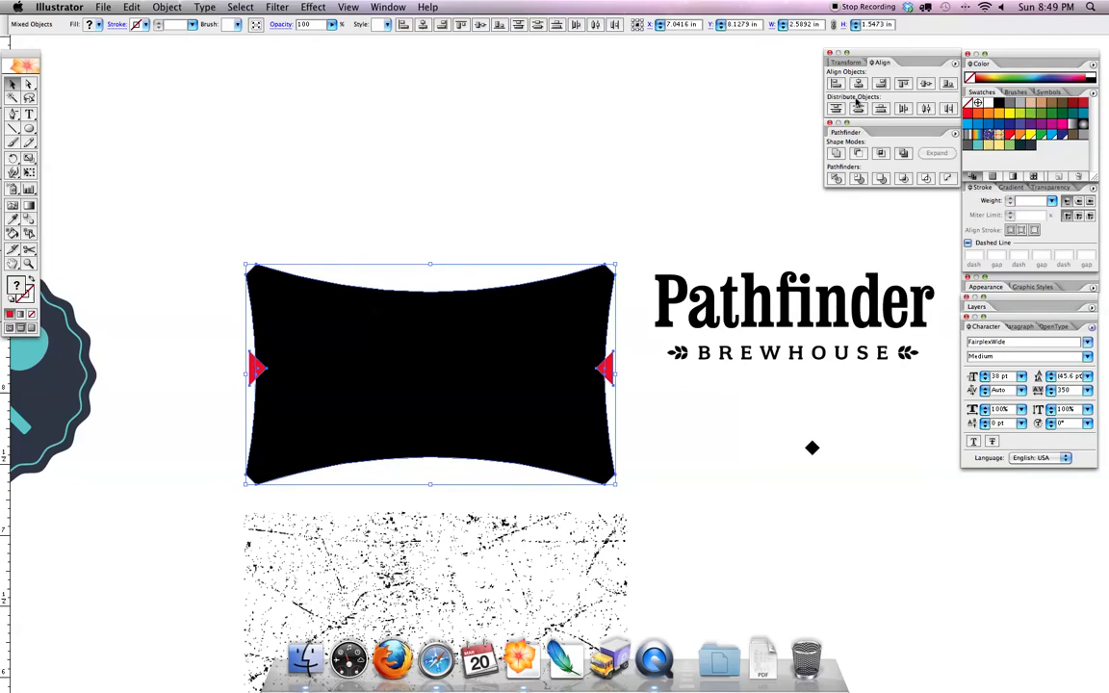
{"action": "left_click", "coordinate": [926, 86]}
{"action": "left_click", "coordinate": [611, 221]}
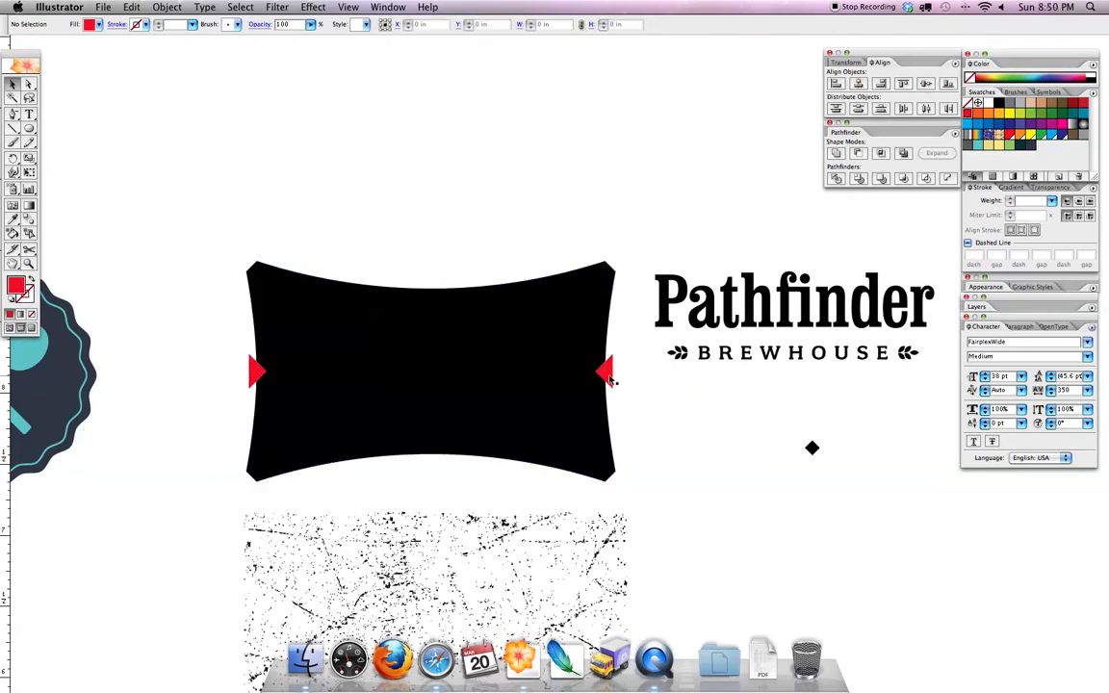
- Subtract the grouped red triangles from the label and expand the result to cut notches in both sides
{"action": "left_click", "coordinate": [606, 374]}
{"action": "left_click", "coordinate": [594, 342], "text": "shift"}
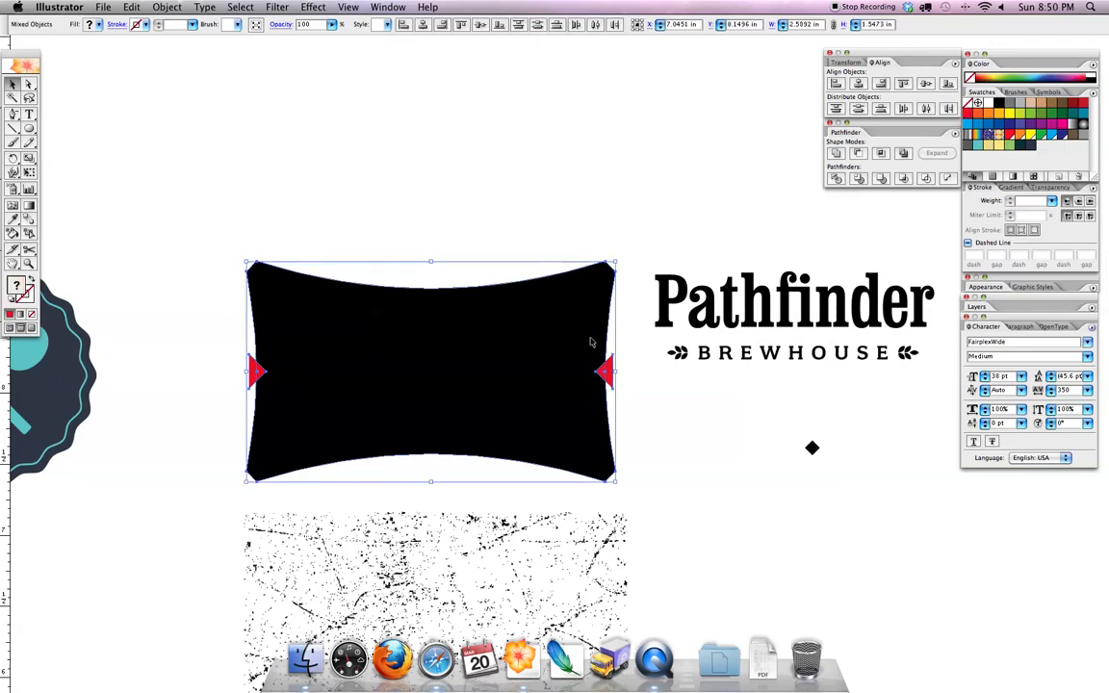
{"action": "left_click", "coordinate": [859, 154]}
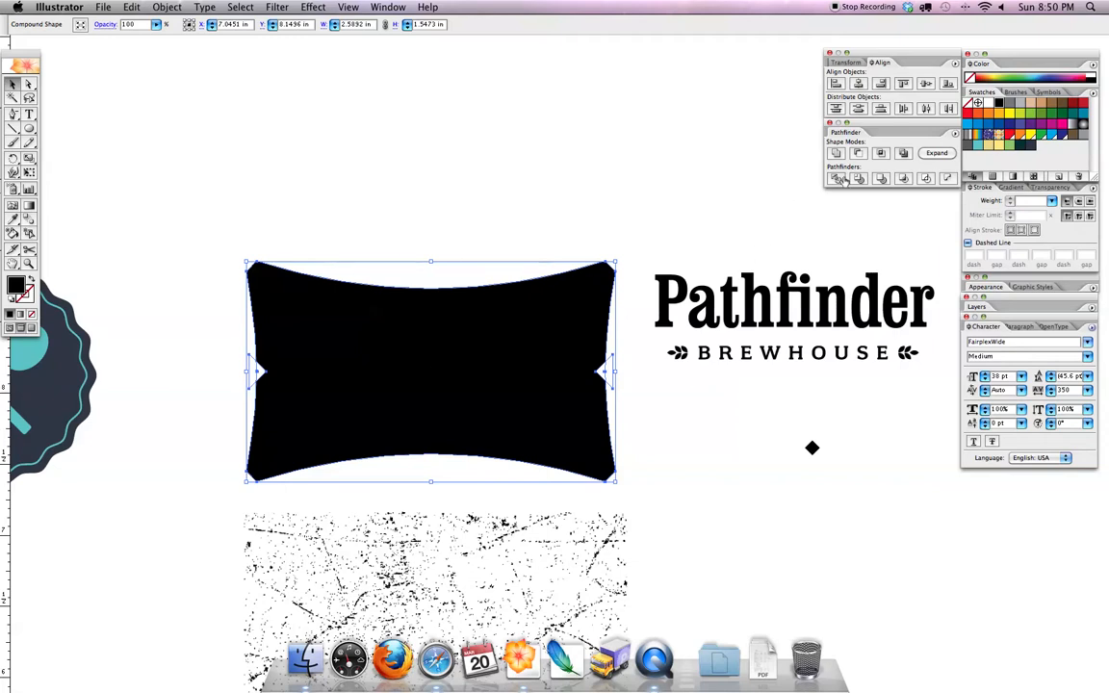
{"action": "left_click", "coordinate": [937, 153]}
{"action": "left_click", "coordinate": [596, 222]}
- Place a red triangle on the label's top edge and a flipped copy on its bottom edge, both pointing inward
{"action": "key", "text": "super+f"}
{"action": "left_click_drag", "start_coordinate": [617, 375], "coordinate": [490, 157]}
{"action": "left_click", "coordinate": [490, 157]}
{"action": "left_click_drag", "start_coordinate": [431, 198], "coordinate": [417, 297]}
{"action": "left_click_drag", "start_coordinate": [436, 546], "coordinate": [436, 451]}
{"action": "left_click", "coordinate": [431, 299], "text": "shift"}
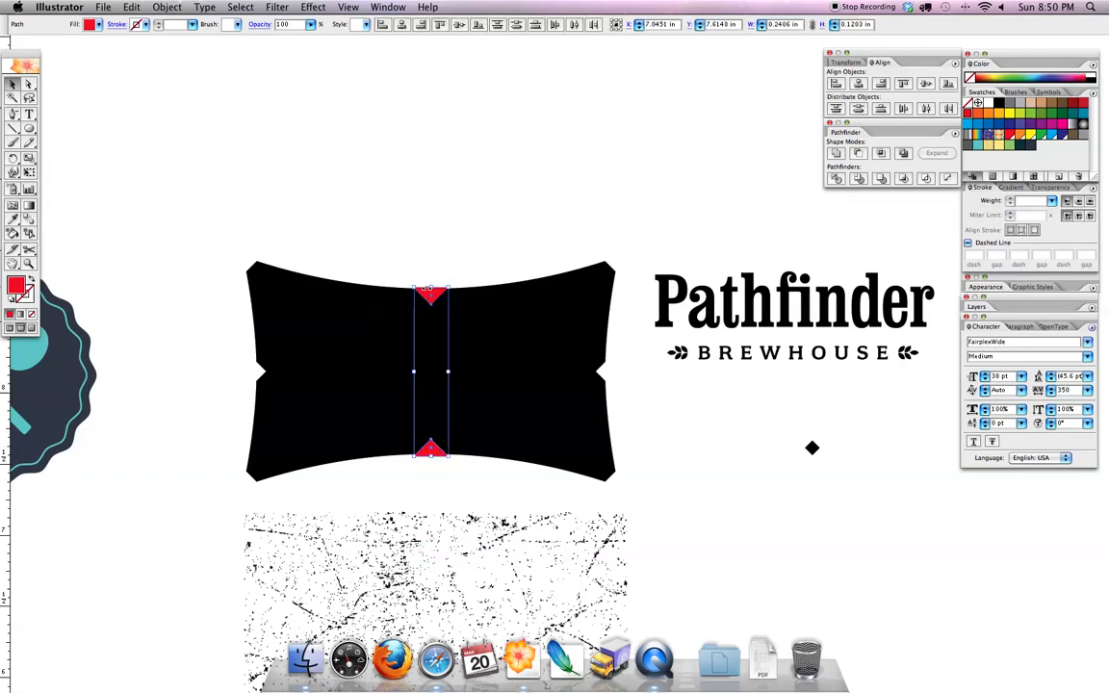
- Subtract the top and bottom red triangles from the label and expand the result to cut the two notches
{"action": "left_click_drag", "start_coordinate": [238, 208], "coordinate": [638, 478]}
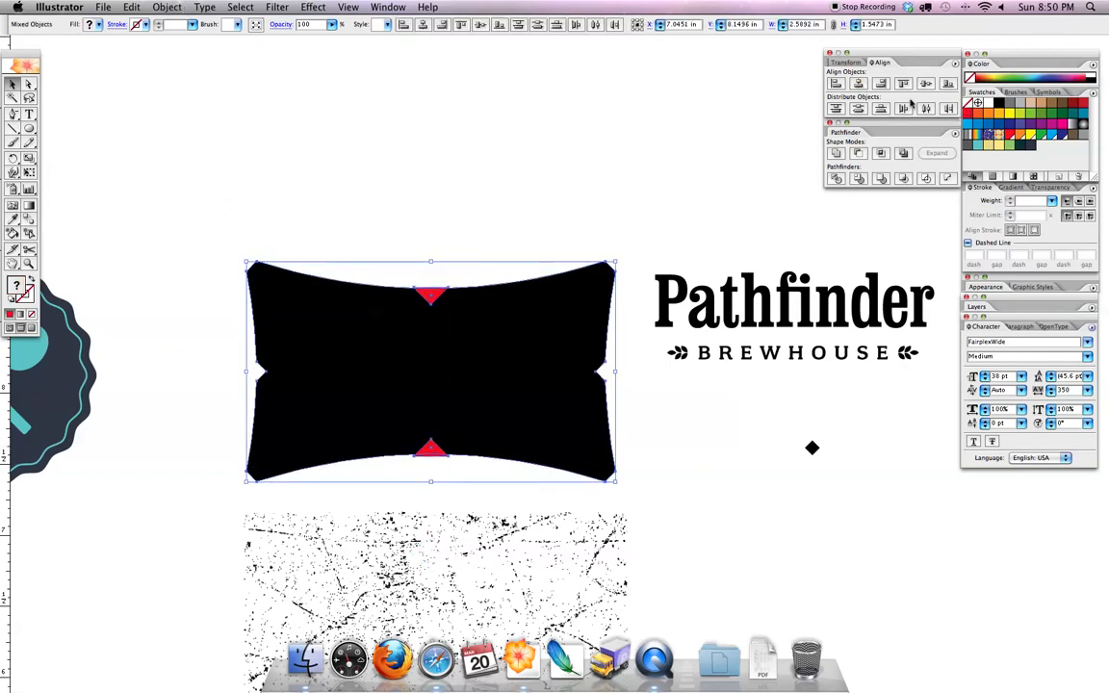
{"action": "left_click_drag", "start_coordinate": [357, 223], "coordinate": [477, 461]}
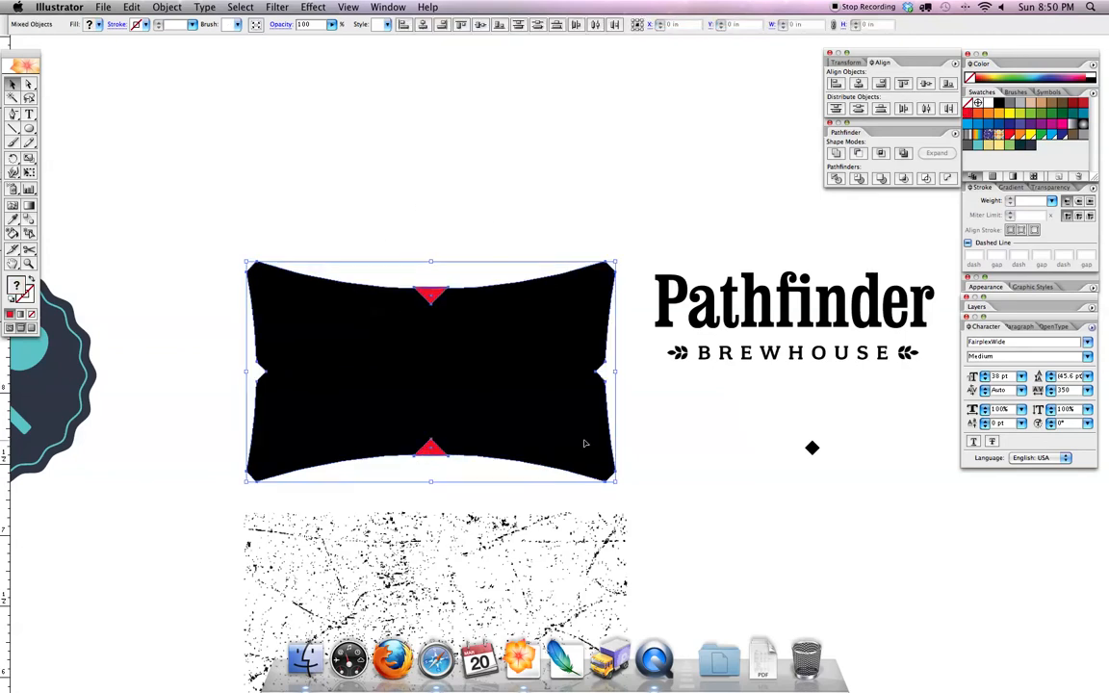
{"action": "left_click", "coordinate": [860, 154]}
{"action": "left_click", "coordinate": [937, 154]}
{"action": "left_click", "coordinate": [557, 215]}
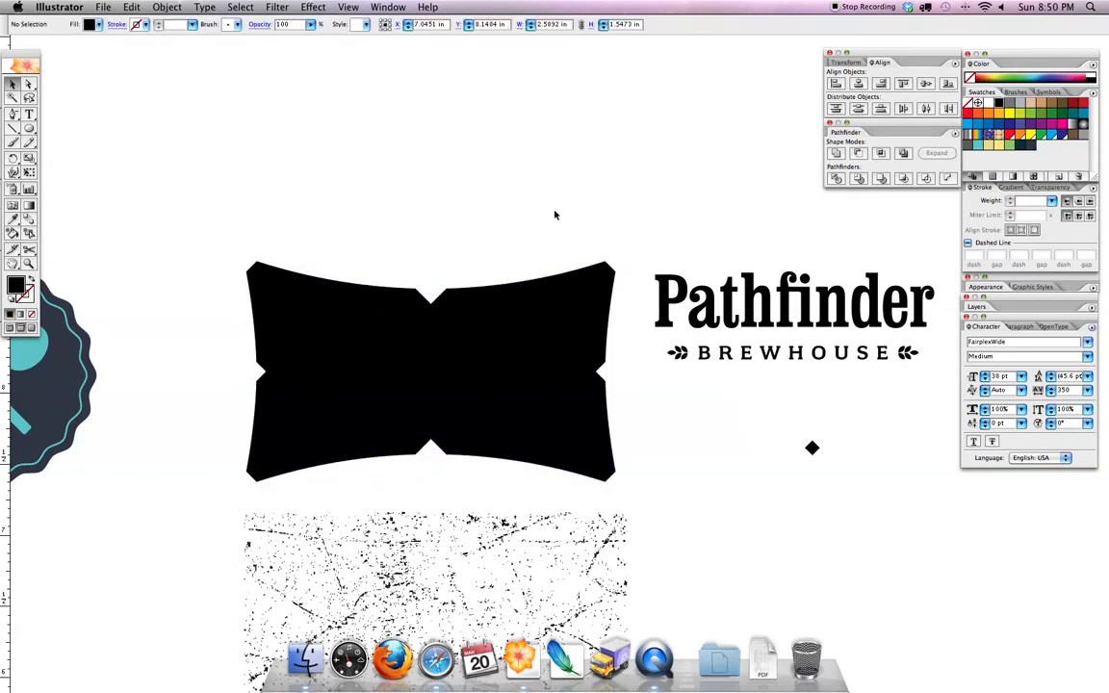
{"action": "left_click_drag", "start_coordinate": [561, 264], "coordinate": [582, 252]}
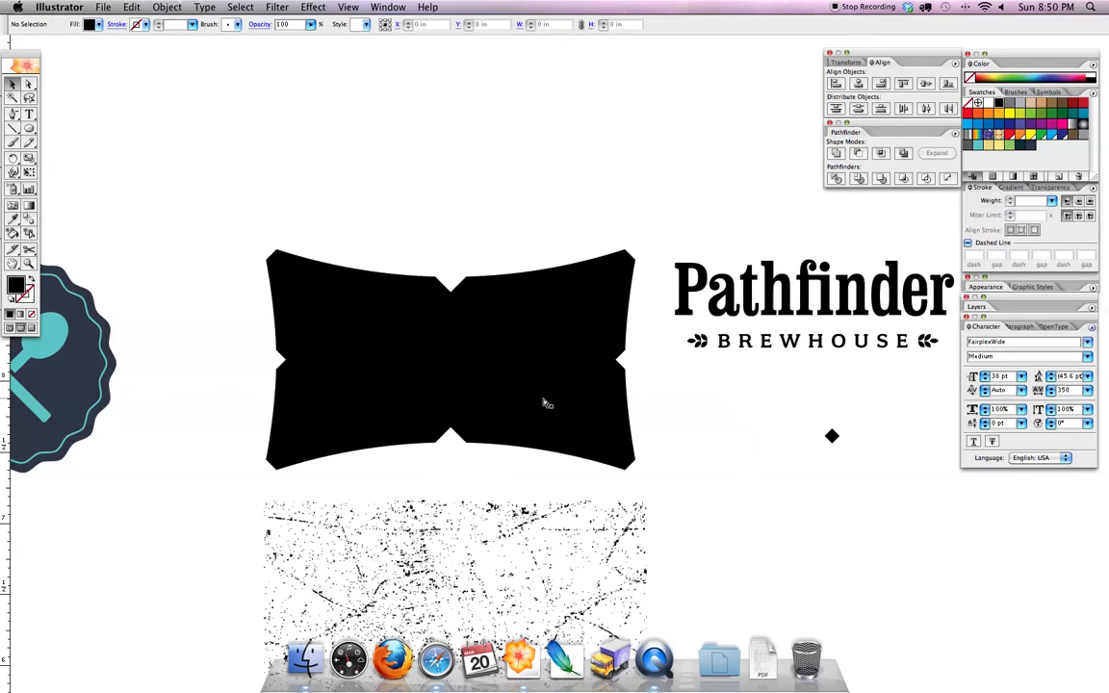
- Move the Pathfinder Brewhouse lettering onto the middle of the notched label and bring it in front
{"action": "key", "text": "super+minus"}
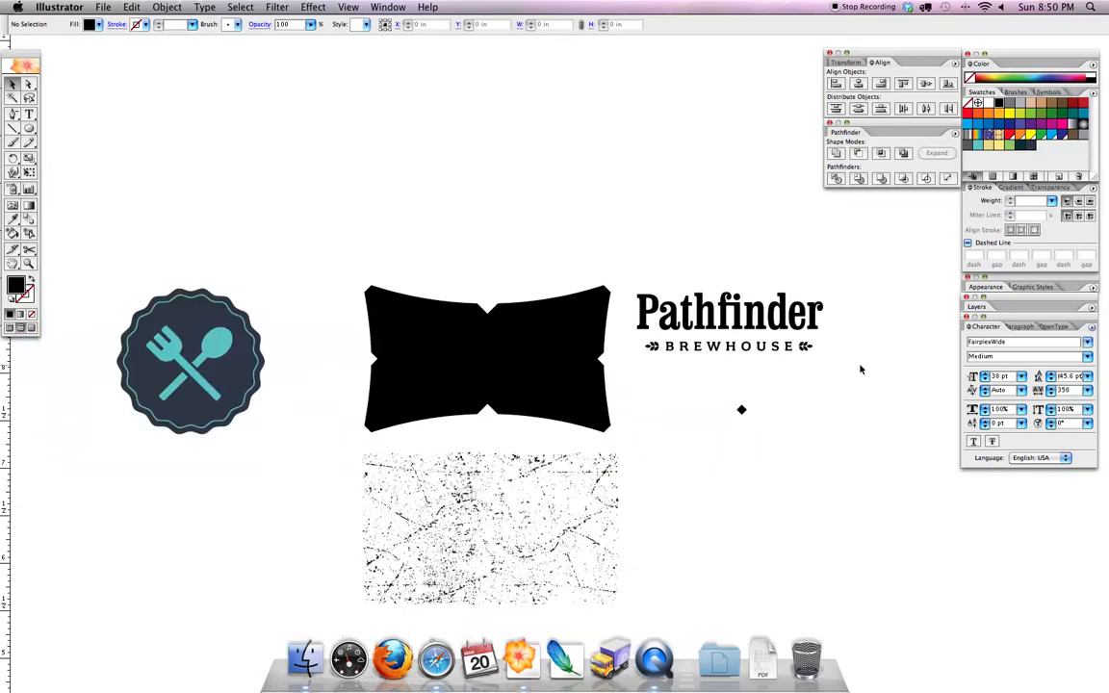
{"action": "key", "text": "super+equal"}
{"action": "key", "text": "super+equal"}
{"action": "left_click_drag", "start_coordinate": [810, 359], "coordinate": [564, 358]}
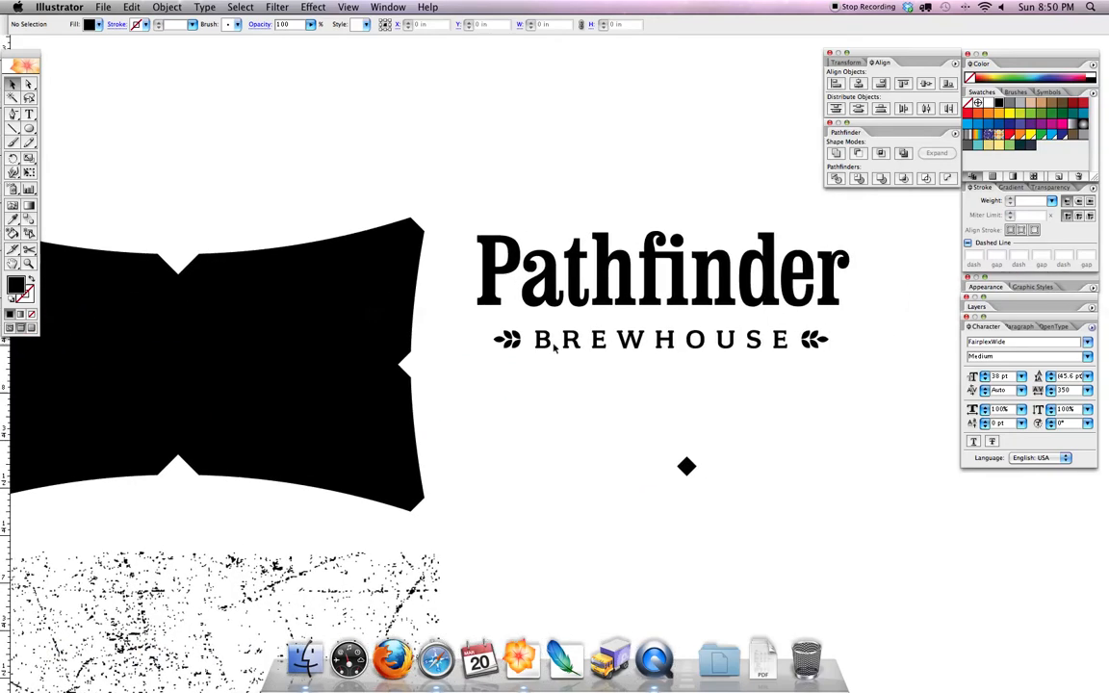
{"action": "left_click_drag", "start_coordinate": [482, 191], "coordinate": [860, 308]}
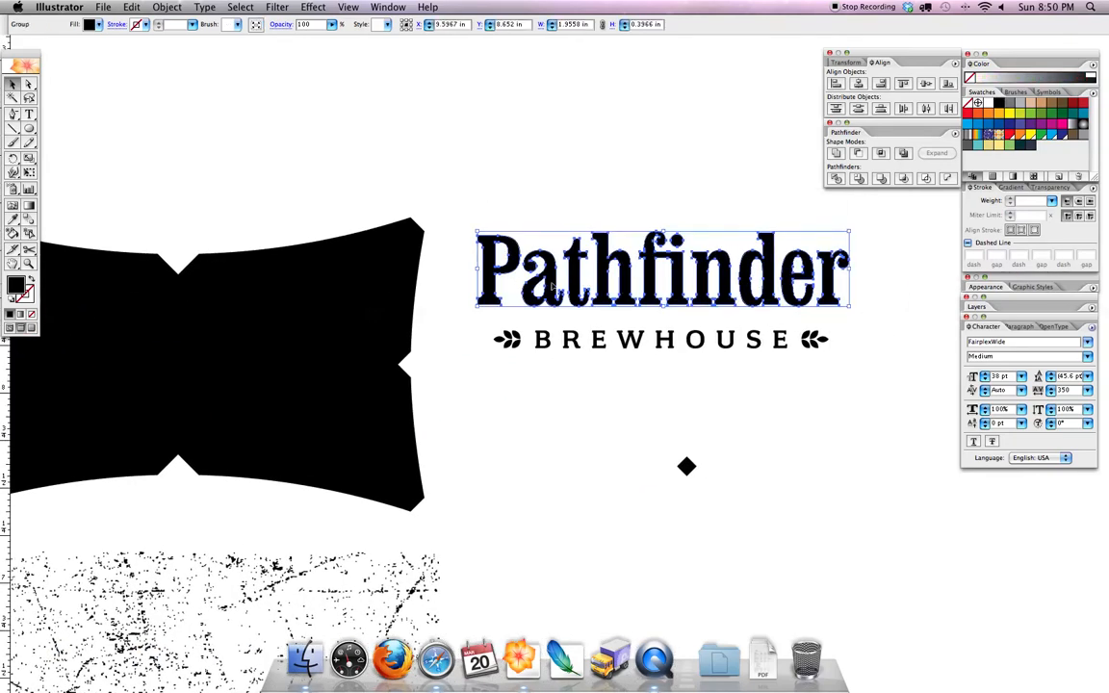
{"action": "left_click", "coordinate": [663, 416]}
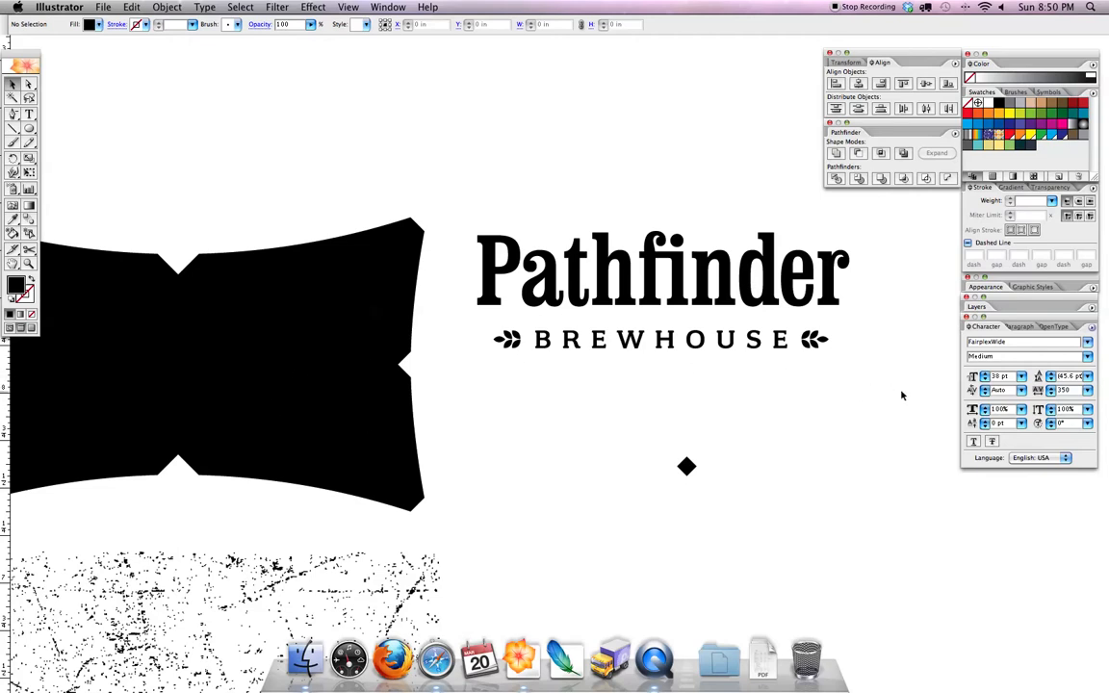
{"action": "left_click_drag", "start_coordinate": [905, 389], "coordinate": [462, 216]}
{"action": "left_click_drag", "start_coordinate": [532, 219], "coordinate": [741, 243]}
{"action": "left_click_drag", "start_coordinate": [711, 282], "coordinate": [235, 336]}
{"action": "key", "text": "super+s"}
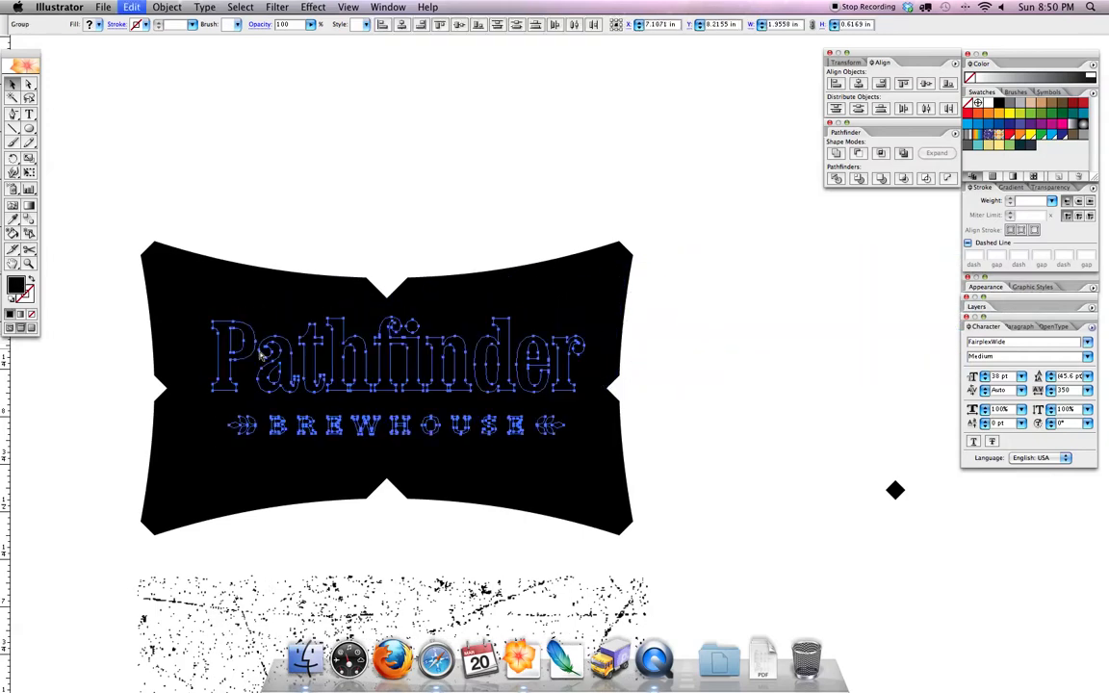
- Fill the Pathfinder Brewhouse lettering with white and nudge it slightly to the left on the label
{"action": "left_click", "coordinate": [989, 103]}
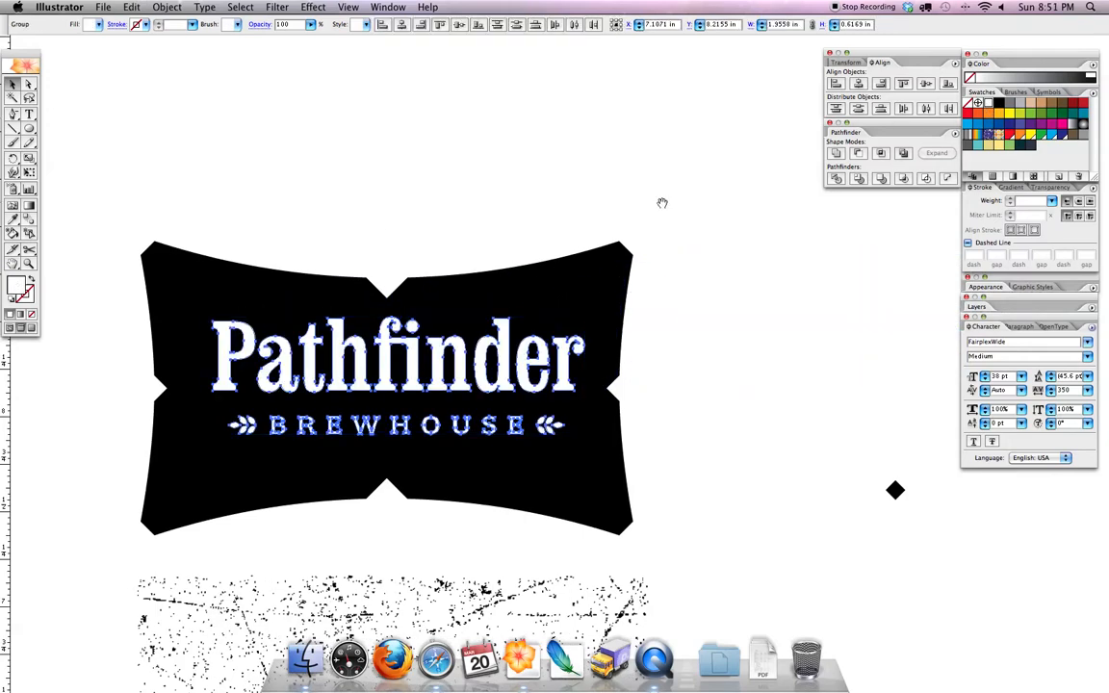
{"action": "left_click_drag", "start_coordinate": [493, 313], "coordinate": [580, 295]}
{"action": "key", "text": "super+minus"}
{"action": "left_click_drag", "start_coordinate": [735, 319], "coordinate": [809, 304]}
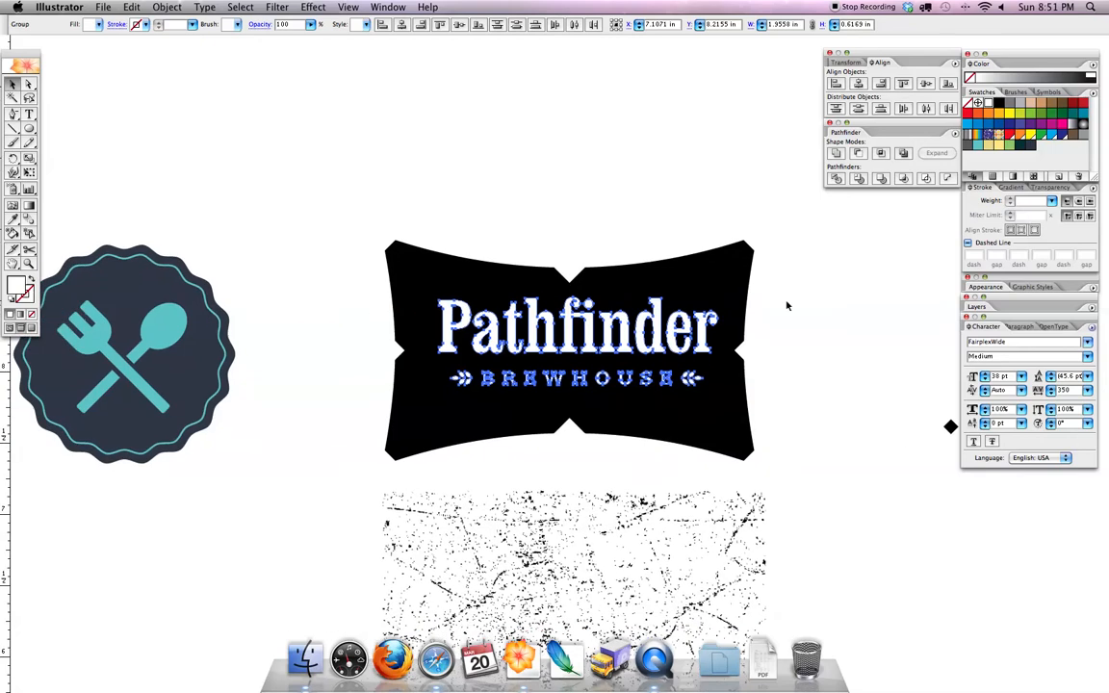
{"action": "key", "text": "Left"}
{"action": "key", "text": "Left"}
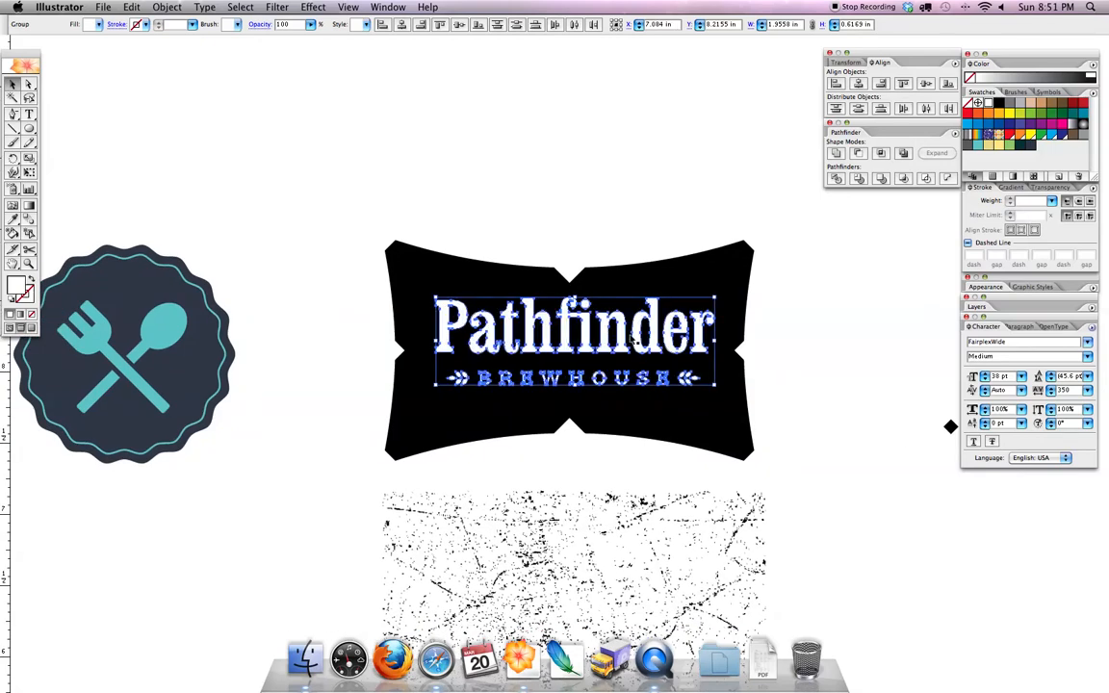
- Align the white lettering and the black label on their horizontal and vertical centers
{"action": "left_click", "coordinate": [799, 218]}
{"action": "left_click_drag", "start_coordinate": [730, 215], "coordinate": [439, 393]}
{"action": "left_click", "coordinate": [859, 85]}
{"action": "left_click", "coordinate": [925, 85]}
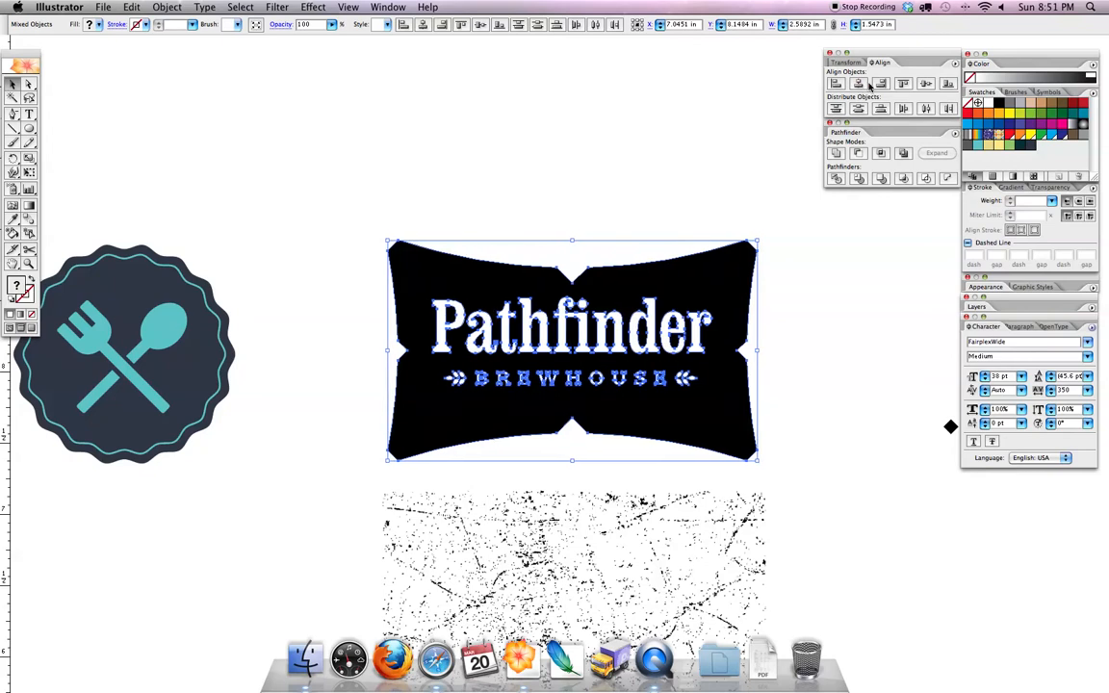
{"action": "left_click", "coordinate": [861, 292]}
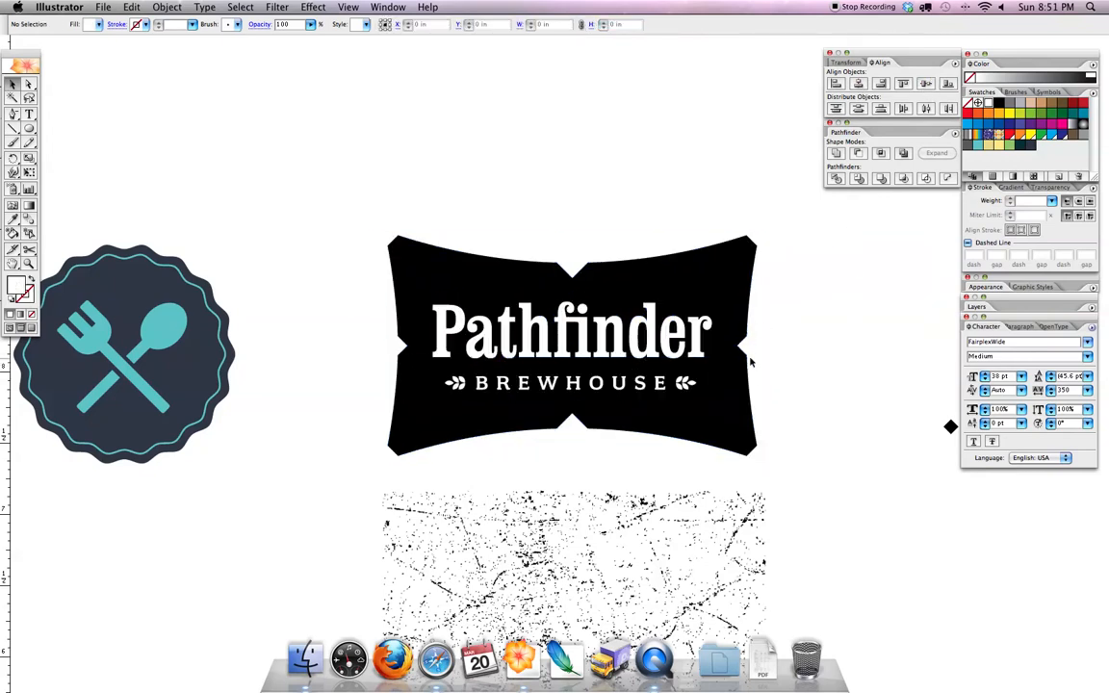
- Move the white lettering group slightly upward within the label
{"action": "key", "text": "super+equal"}
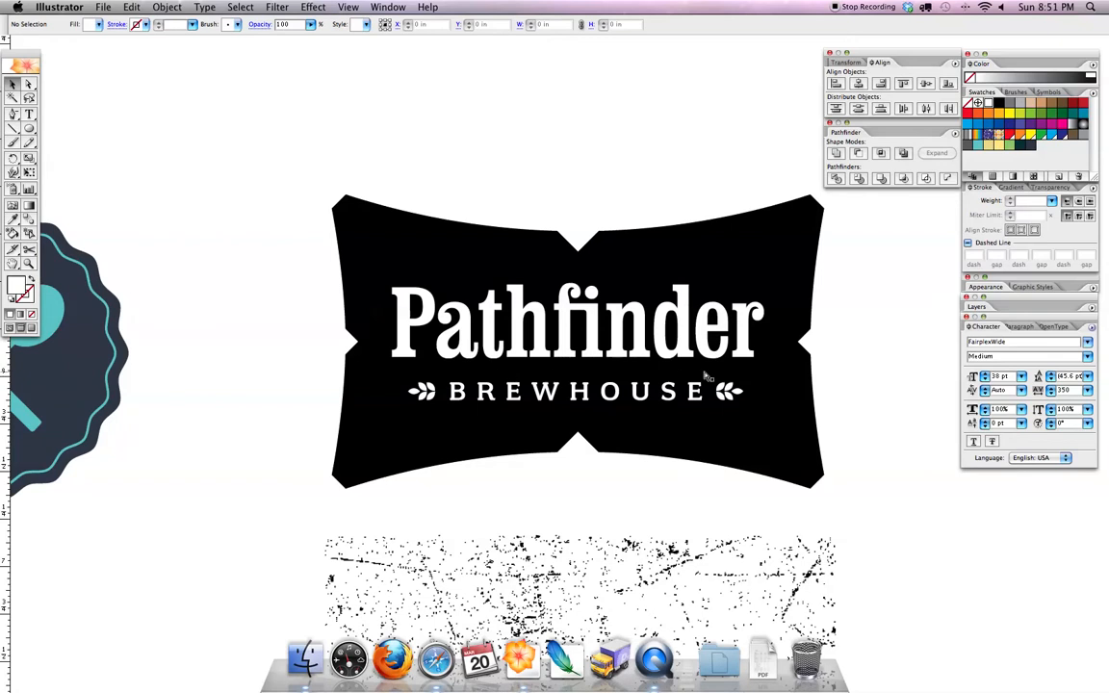
{"action": "key", "text": "super+equal"}
{"action": "scroll", "coordinate": [568, 279], "scroll_direction": "right", "scroll_amount": 4}
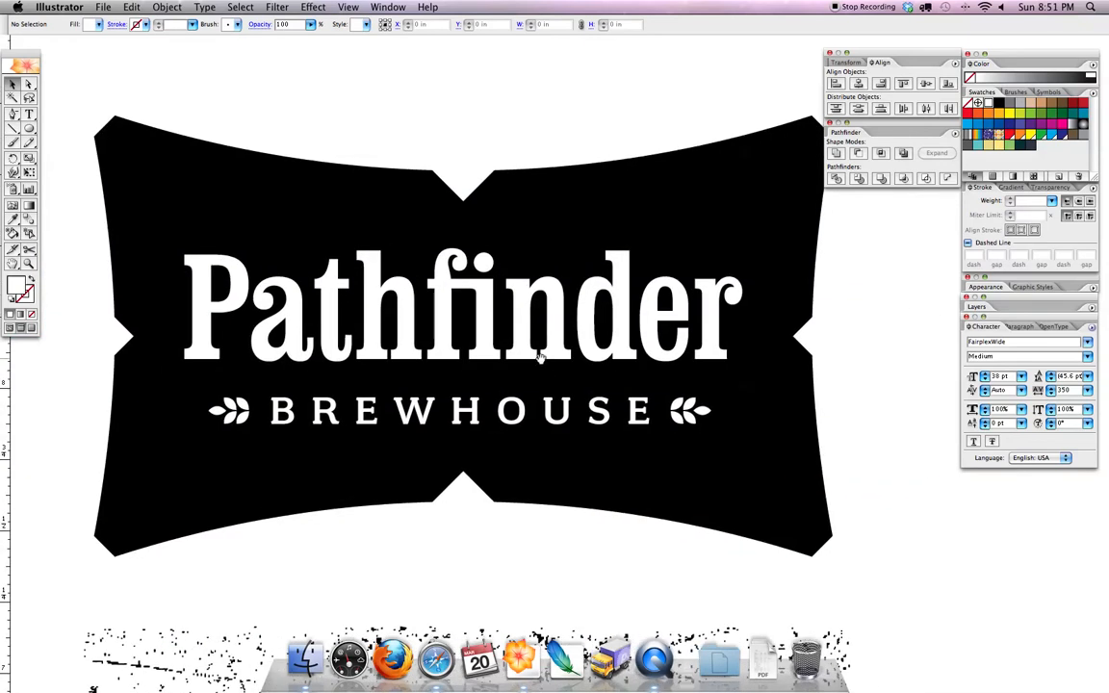
{"action": "left_click", "coordinate": [526, 306]}
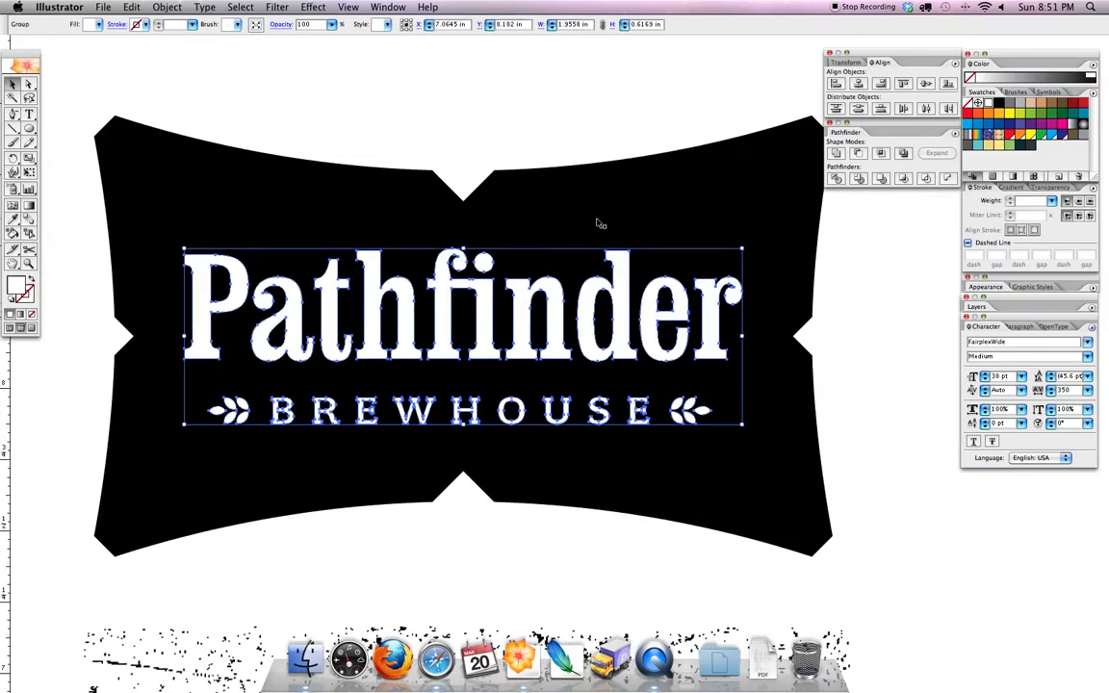
{"action": "key", "text": "super+equal"}
{"action": "key", "text": "super+equal"}
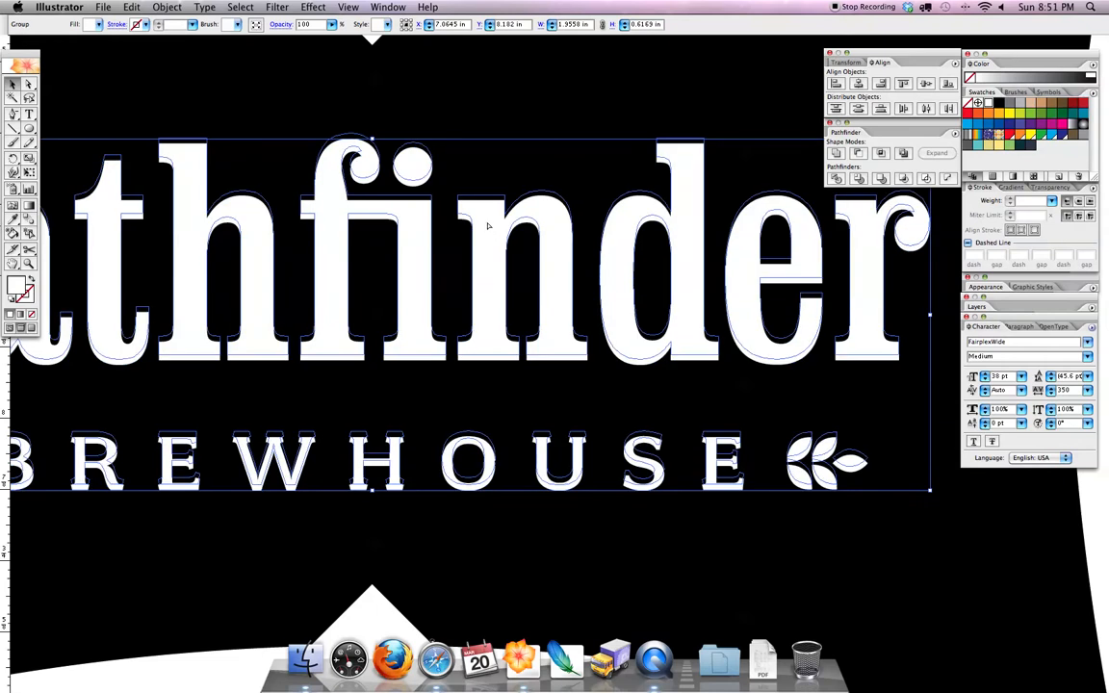
{"action": "left_click_drag", "start_coordinate": [488, 231], "coordinate": [488, 229]}
{"action": "key", "text": "super+z"}
{"action": "key", "text": "super+shift+z"}
{"action": "key", "text": "super+minus"}
{"action": "key", "text": "super+minus"}
{"action": "key", "text": "super+minus"}
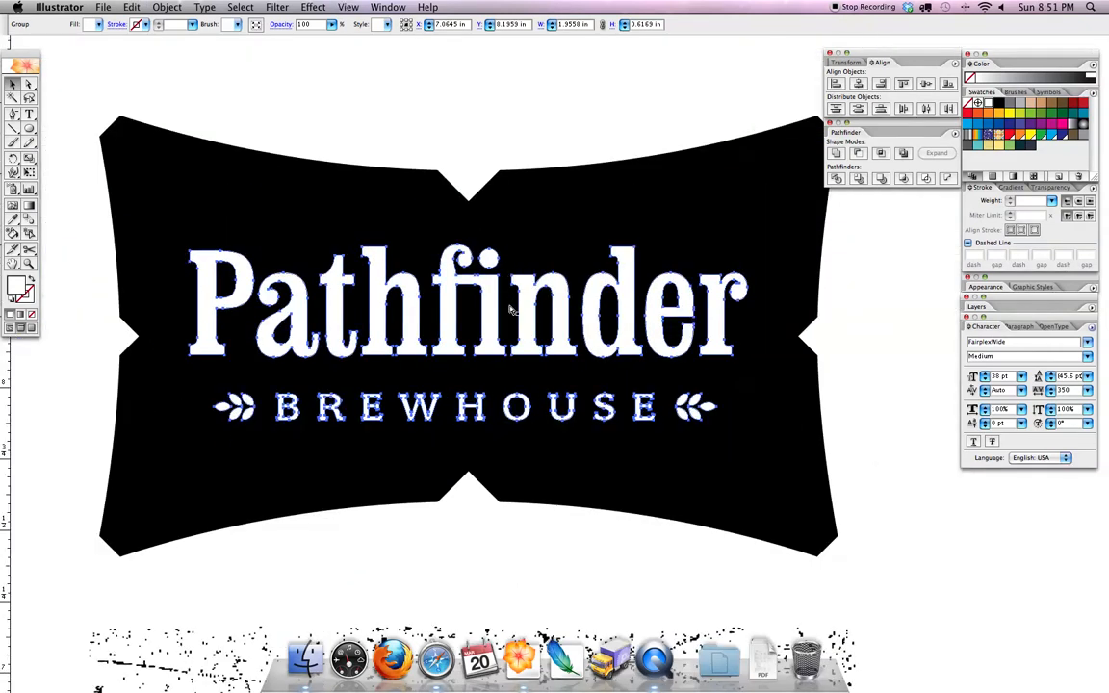
- Move the small black diamond next to the label's upper-left corner
{"action": "left_click", "coordinate": [797, 393]}
{"action": "left_click_drag", "start_coordinate": [794, 428], "coordinate": [785, 421]}
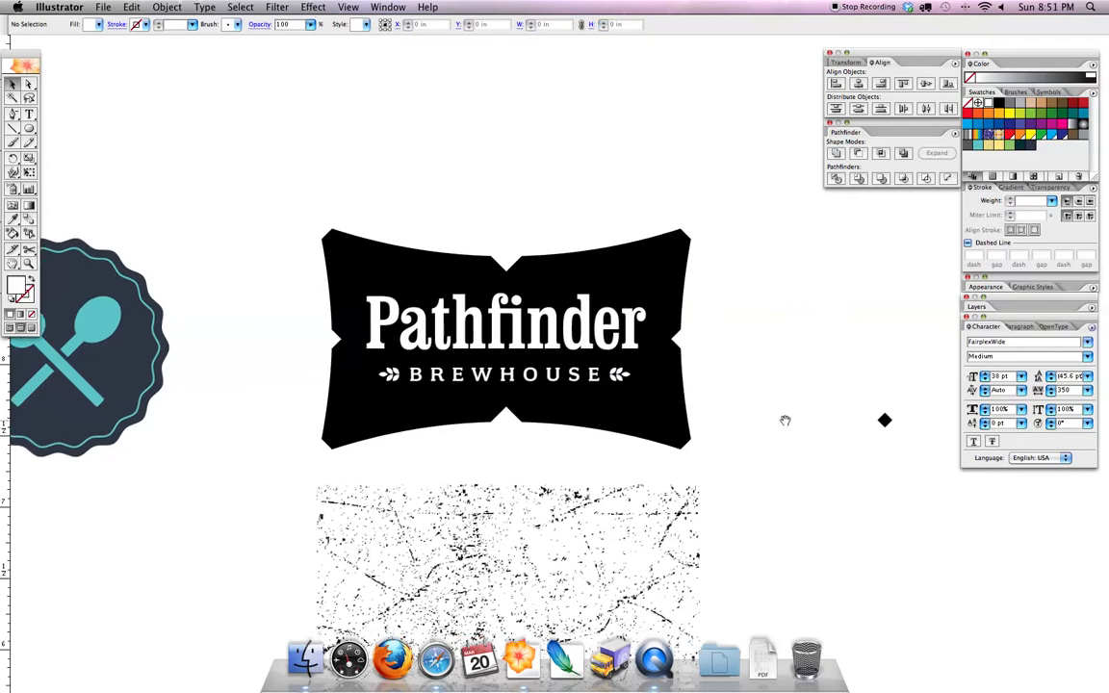
{"action": "key", "text": "super+minus"}
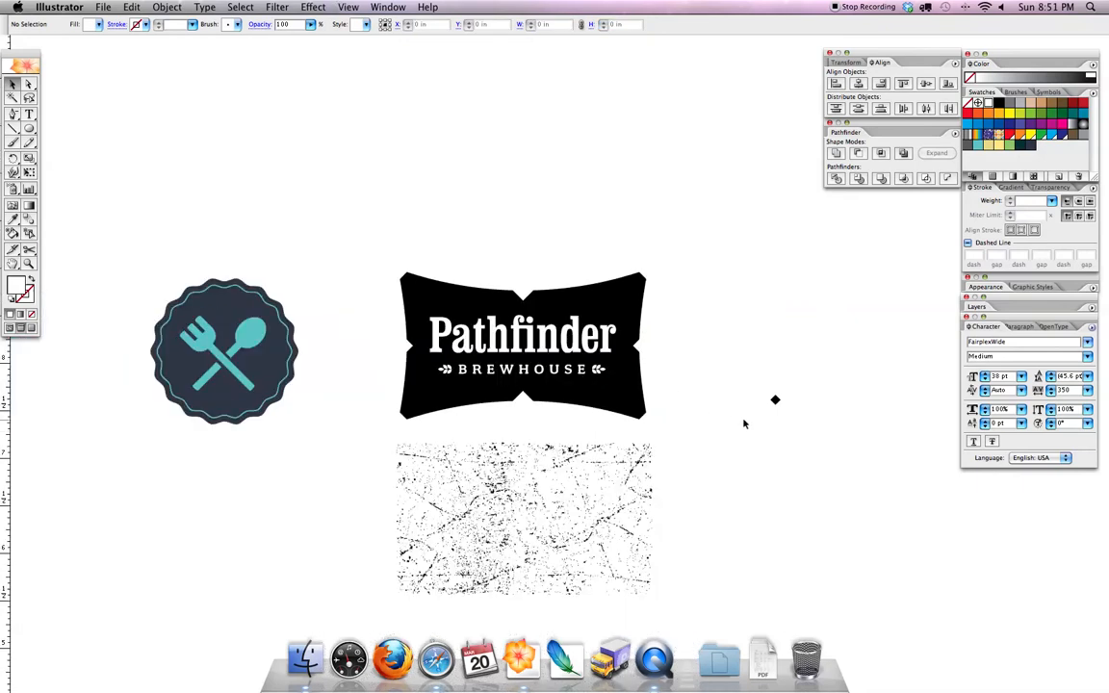
{"action": "left_click", "coordinate": [594, 375]}
{"action": "left_click", "coordinate": [775, 397]}
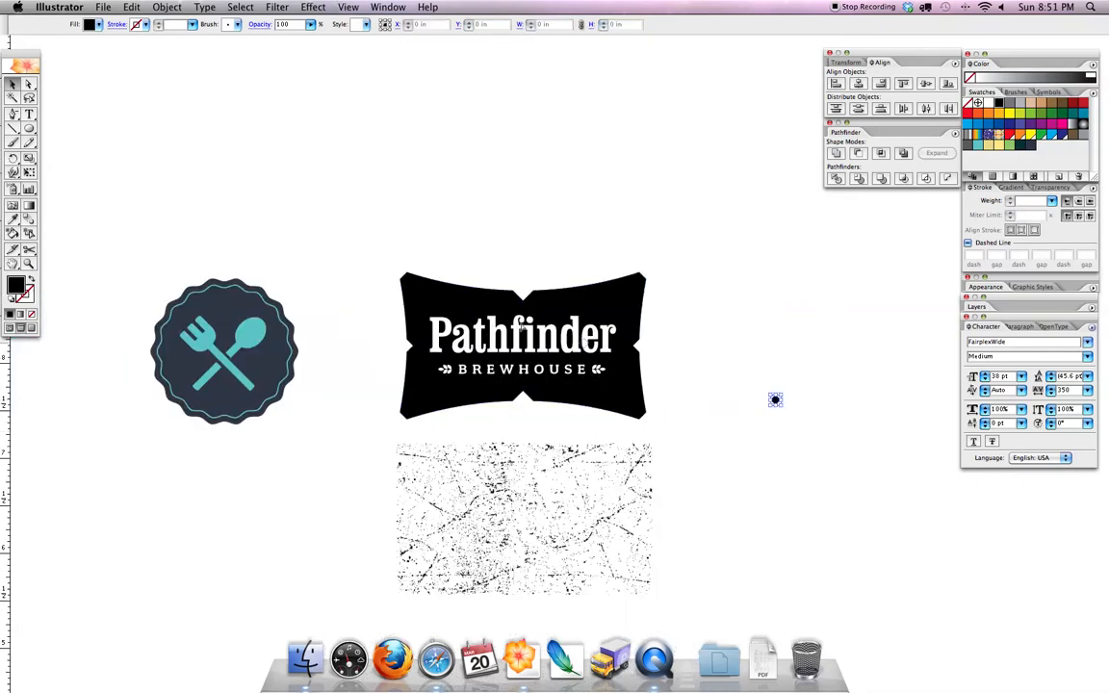
{"action": "left_click", "coordinate": [378, 308]}
{"action": "left_click_drag", "start_coordinate": [373, 301], "coordinate": [418, 338]}
{"action": "key", "text": "super+plus"}
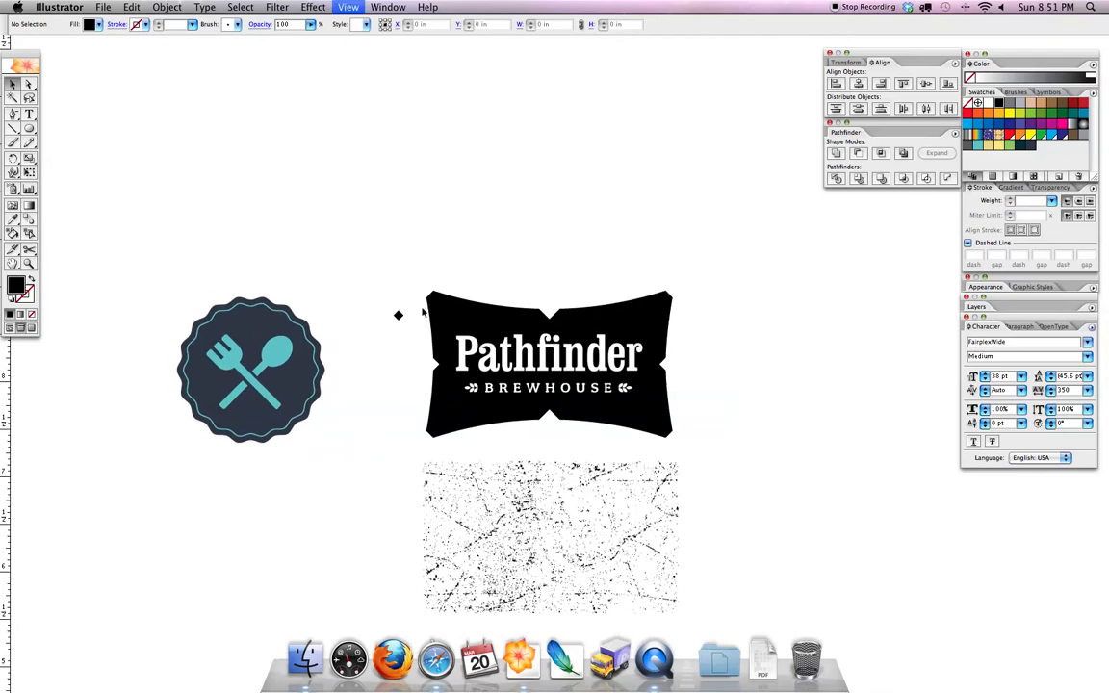
{"action": "key", "text": "super+plus"}
{"action": "key", "text": "super+plus"}
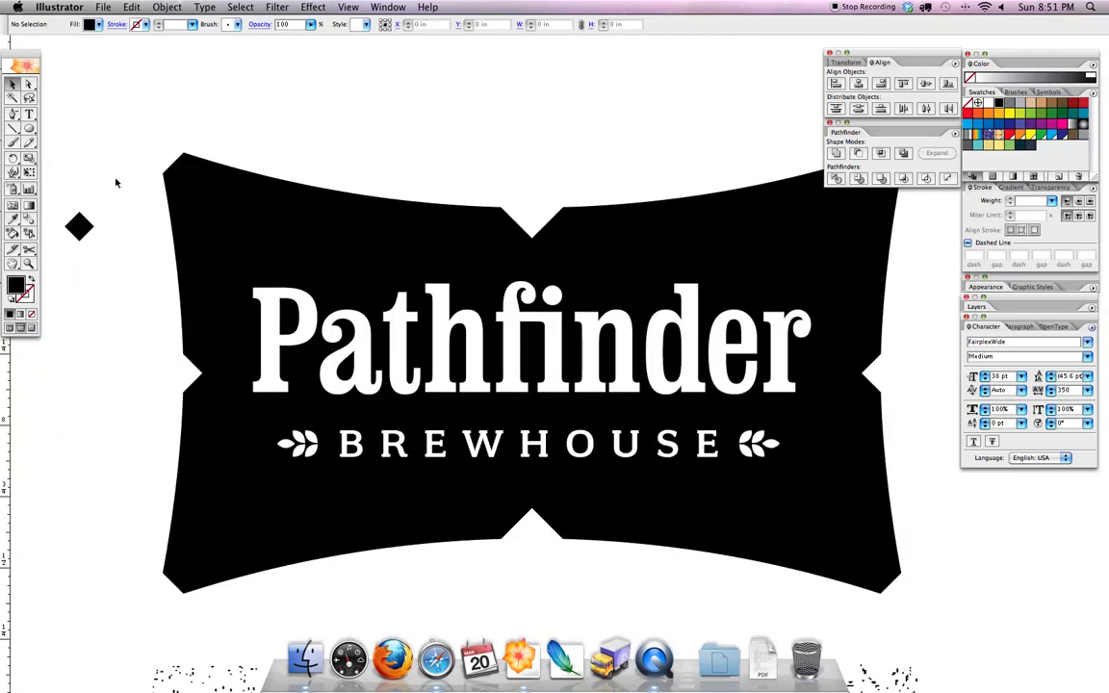
- Place the diamond inside the label's upper-left corner, fill it with red and bring it in front of the label
{"action": "left_click_drag", "start_coordinate": [82, 228], "coordinate": [187, 188]}
{"action": "left_click", "coordinate": [971, 113]}
{"action": "left_click", "coordinate": [194, 190]}
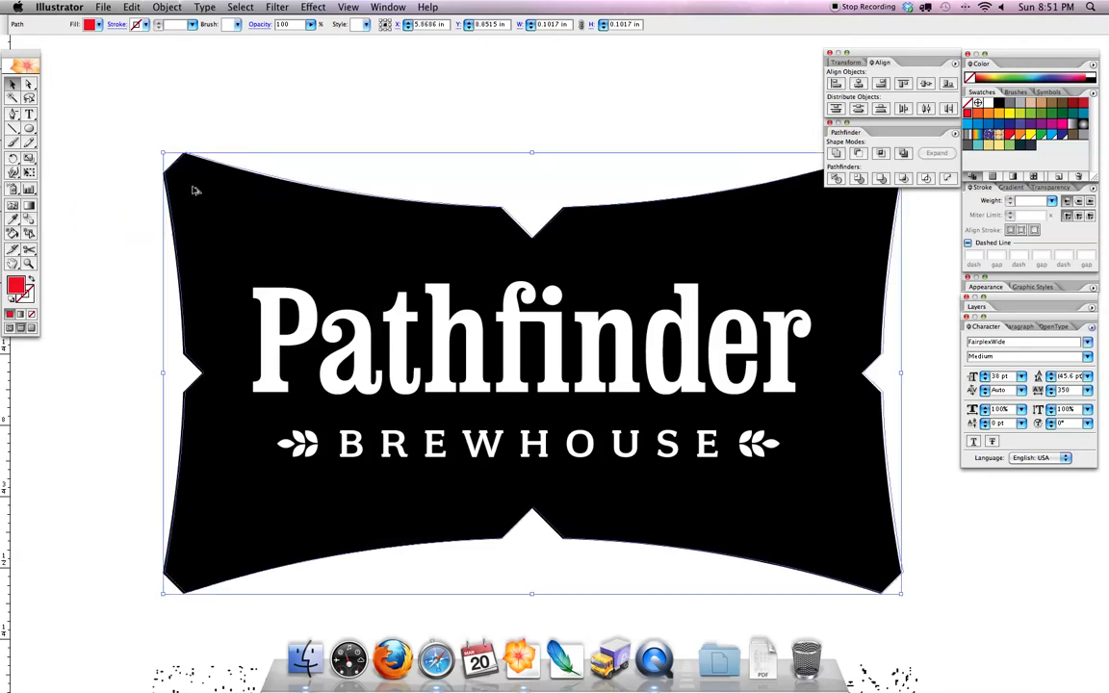
{"action": "left_click", "coordinate": [145, 162]}
{"action": "key", "text": "super+z"}
{"action": "left_click", "coordinate": [223, 220], "text": "shift"}
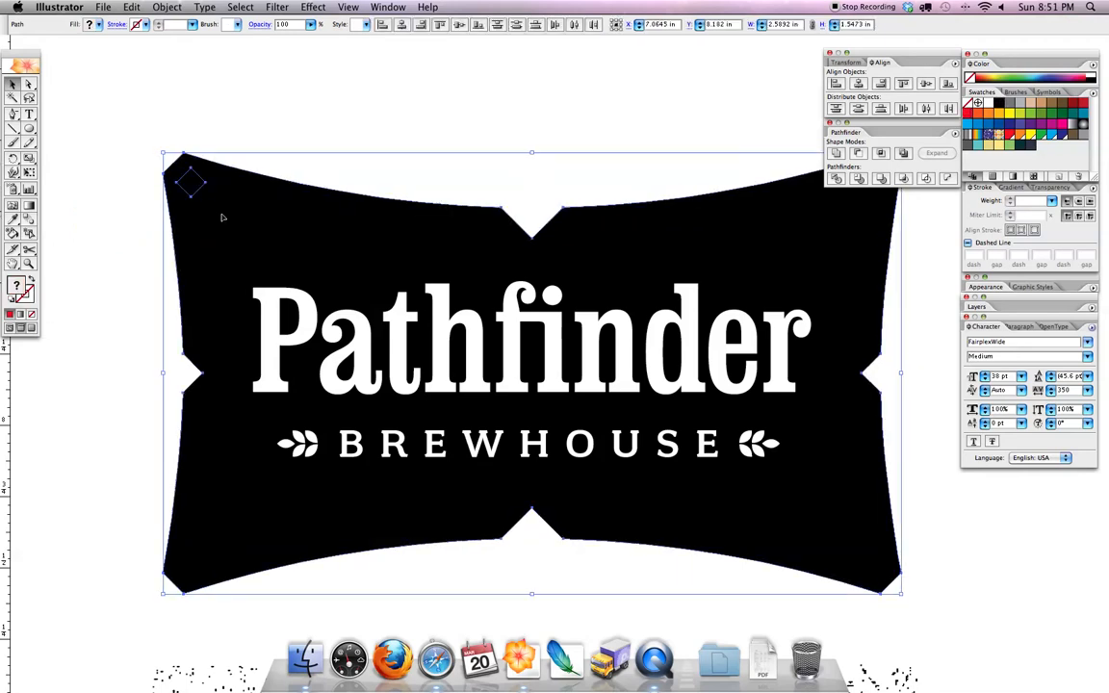
{"action": "left_click", "coordinate": [198, 222], "text": "shift"}
{"action": "key", "text": "super+x"}
{"action": "key", "text": "super+f"}
- Copy the red diamond into the label's upper-right corner and shrink both diamonds to about 0.09 in high
{"action": "left_click_drag", "start_coordinate": [191, 188], "coordinate": [862, 276]}
{"action": "left_click_drag", "start_coordinate": [847, 287], "coordinate": [755, 297]}
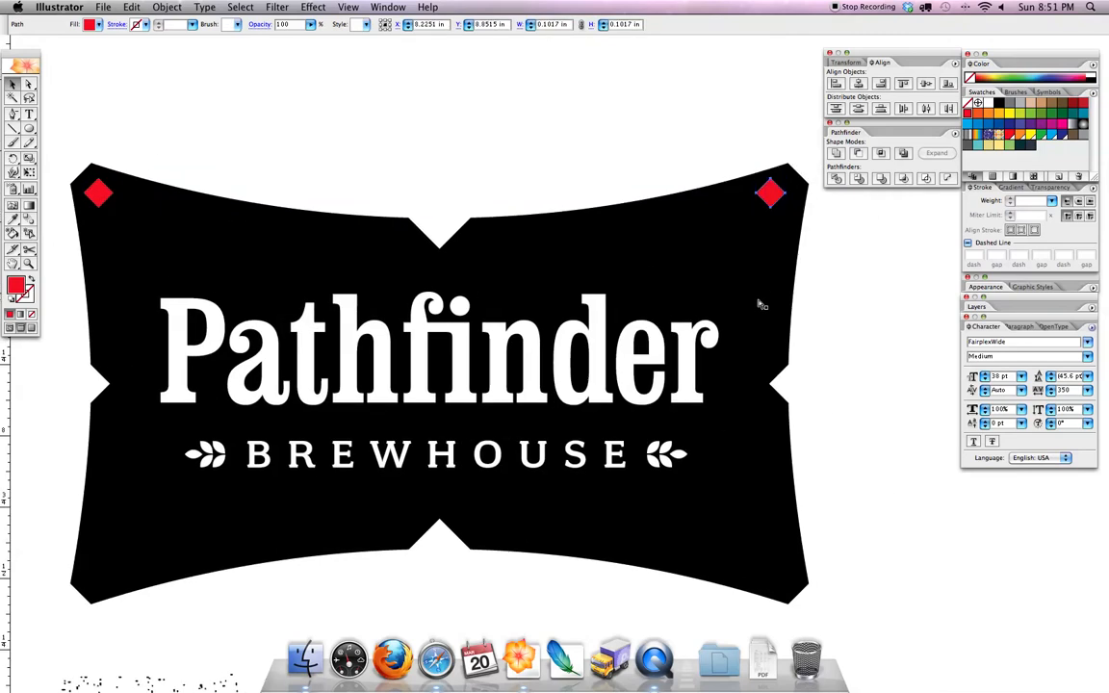
{"action": "key", "text": "super+minus"}
{"action": "left_click", "coordinate": [252, 251], "text": "shift"}
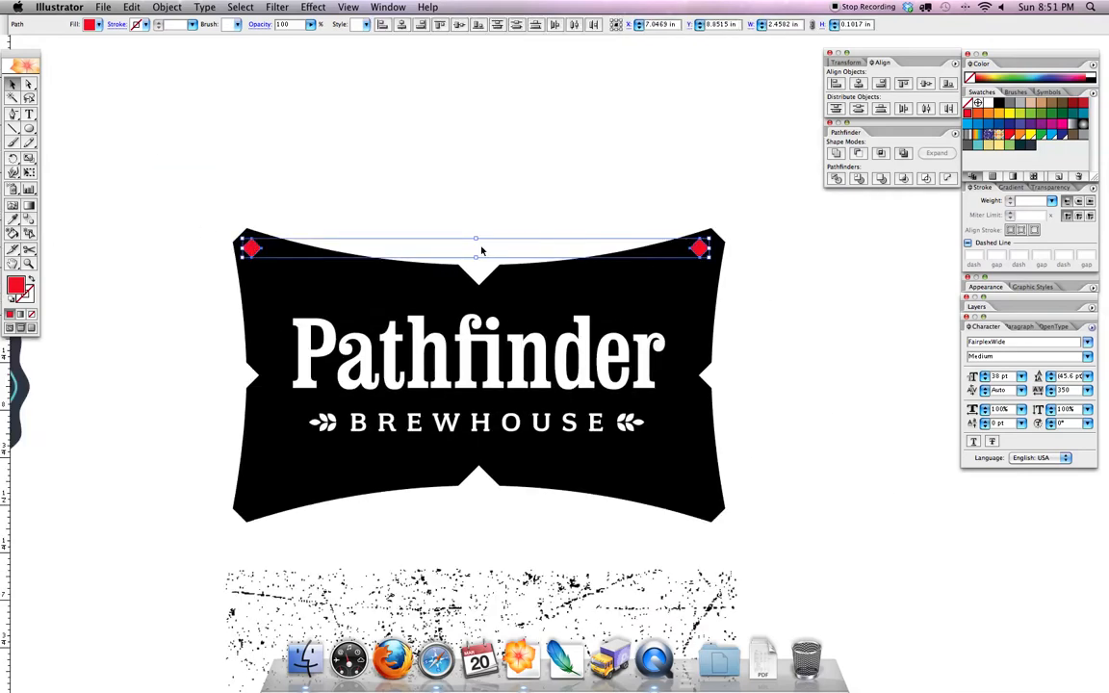
{"action": "left_click_drag", "start_coordinate": [709, 257], "coordinate": [708, 250]}
{"action": "key", "text": "super+shift+a"}
{"action": "left_click", "coordinate": [253, 250], "text": "shift"}
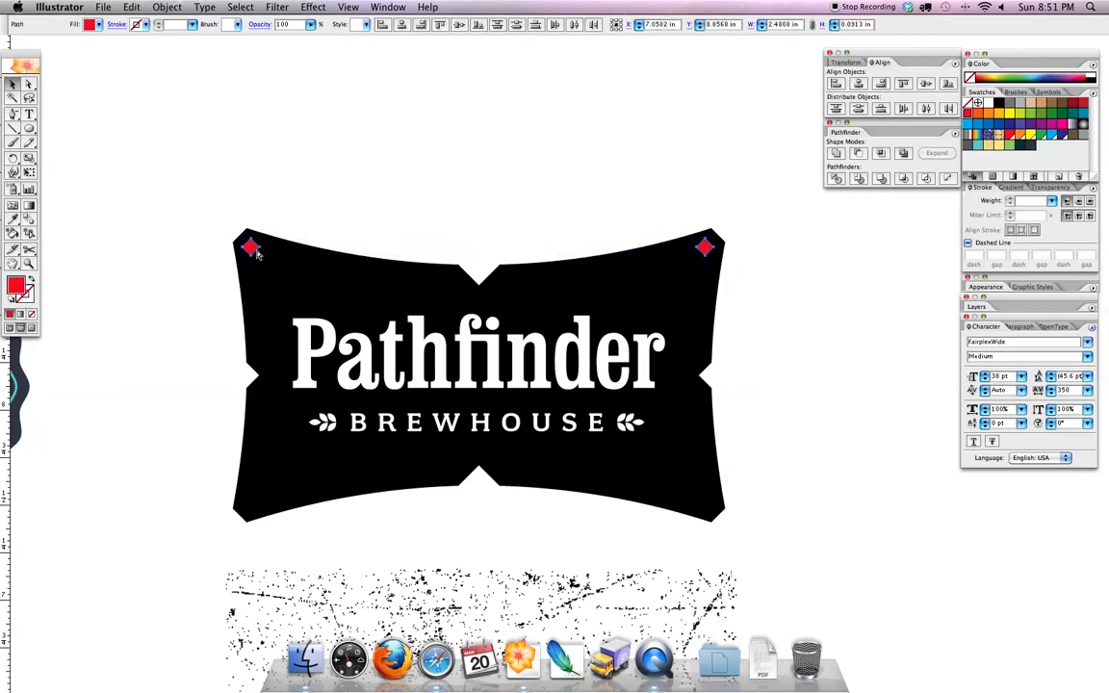
- Group the two upper diamonds, copy them into the label's lower corners and group both pairs together
{"action": "key", "text": "super+g"}
{"action": "left_click_drag", "start_coordinate": [255, 256], "coordinate": [286, 506]}
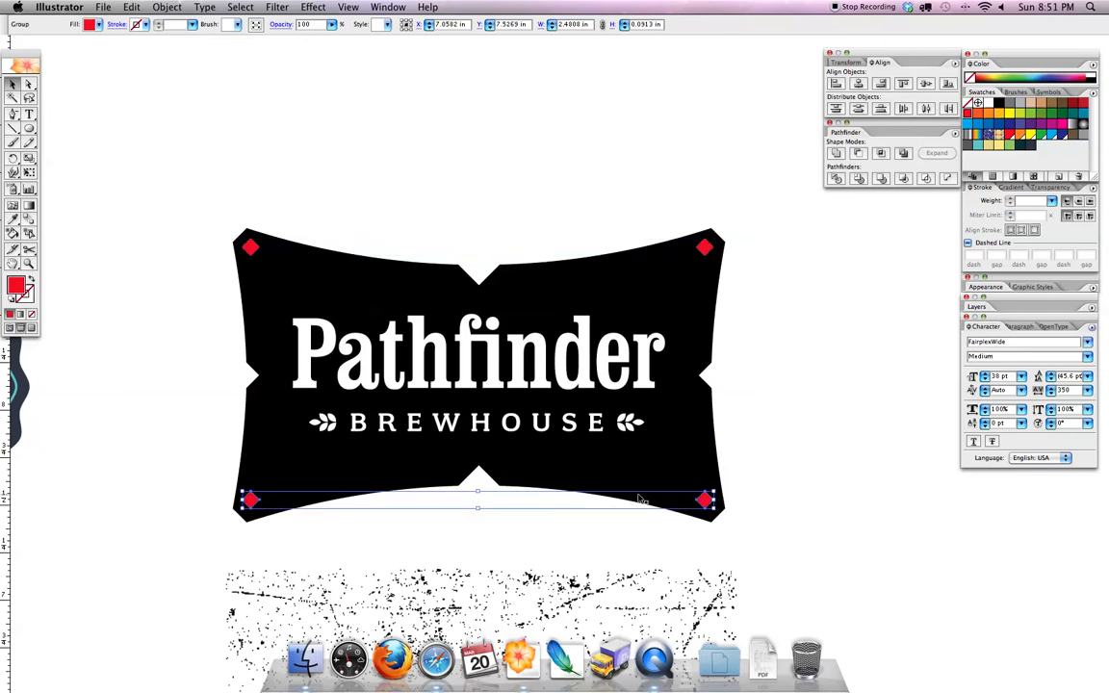
{"action": "left_click", "coordinate": [706, 252], "text": "shift"}
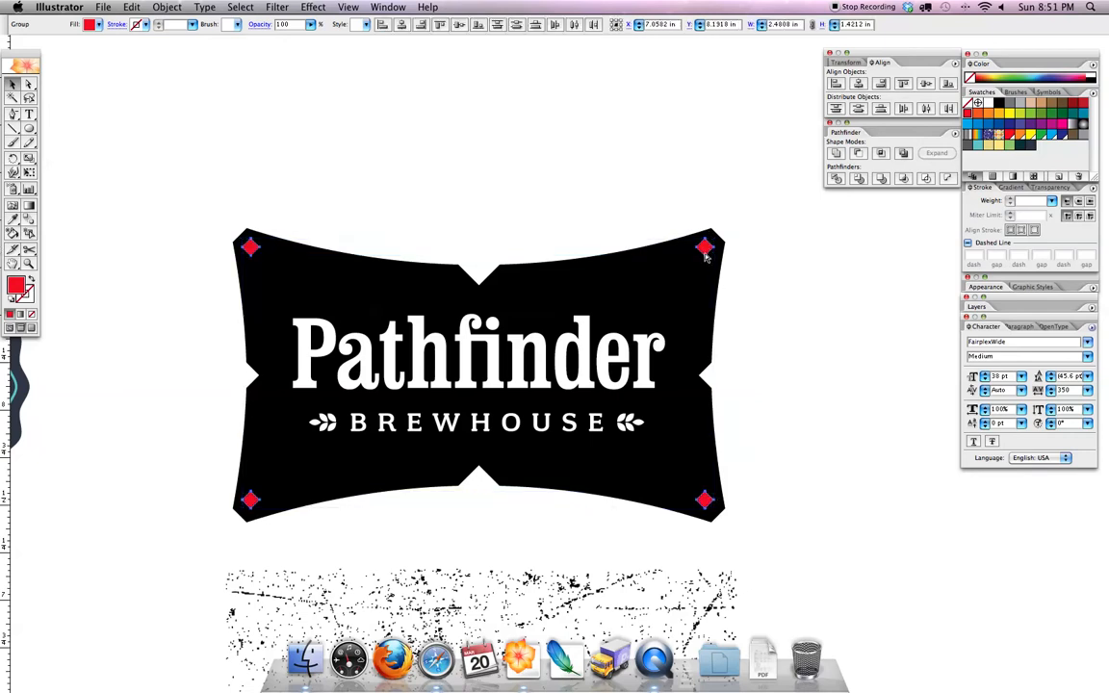
{"action": "key", "text": "super+g"}
{"action": "left_click", "coordinate": [762, 464]}
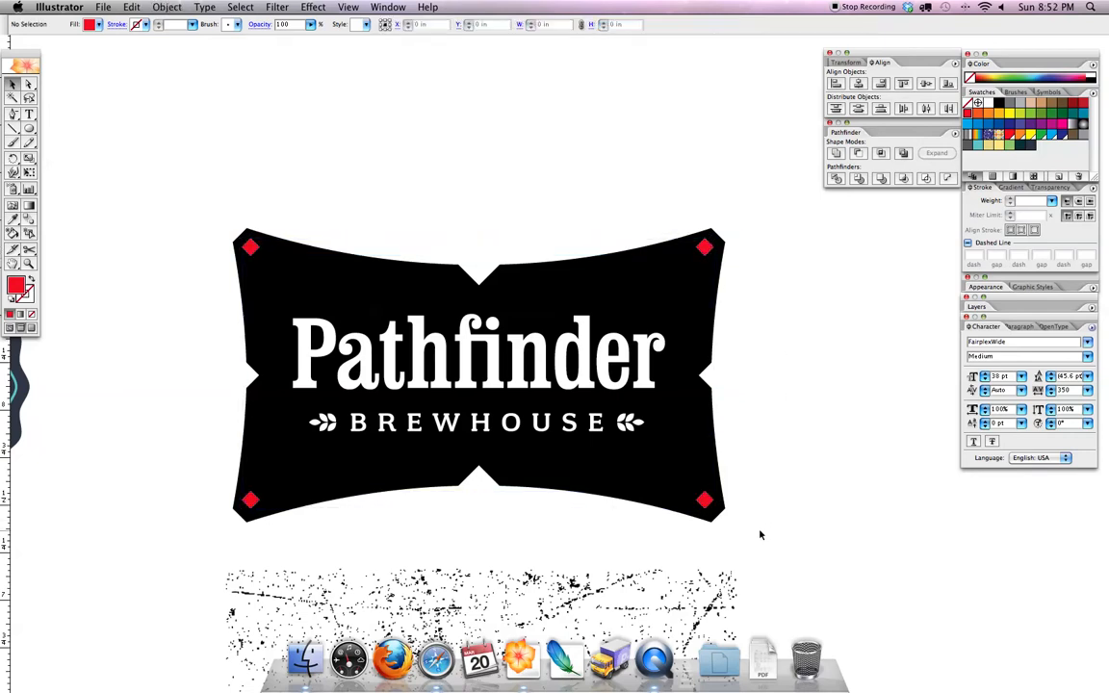
- Align the corner diamonds, the label and the lettering to a common center
{"action": "left_click", "coordinate": [704, 502]}
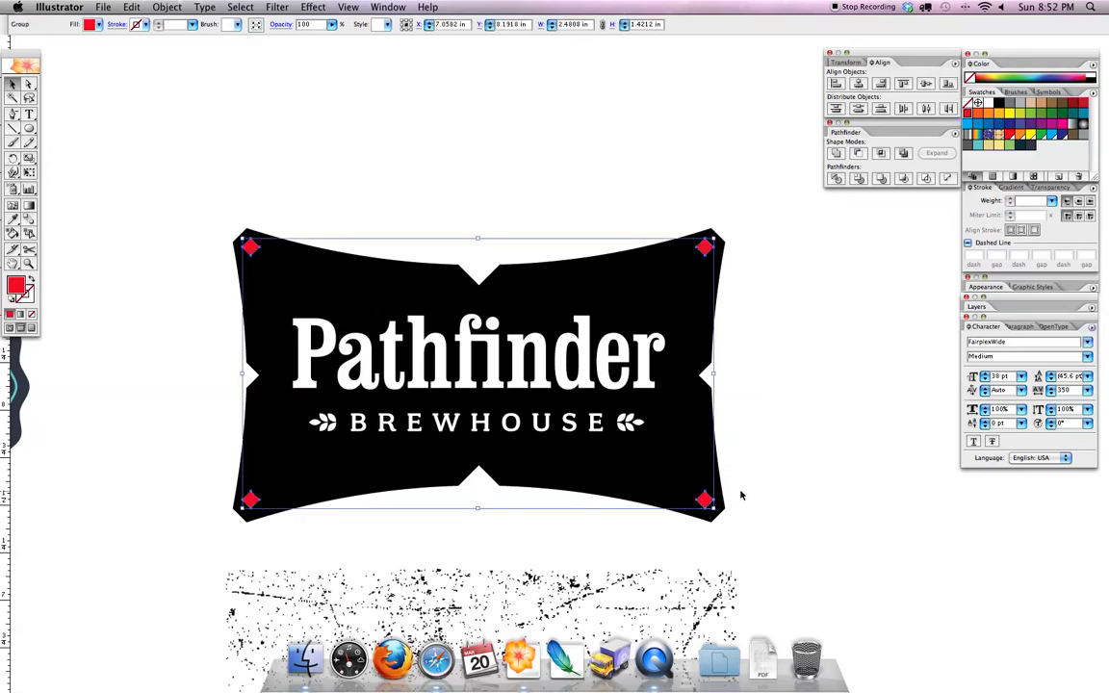
{"action": "key", "text": "super+a"}
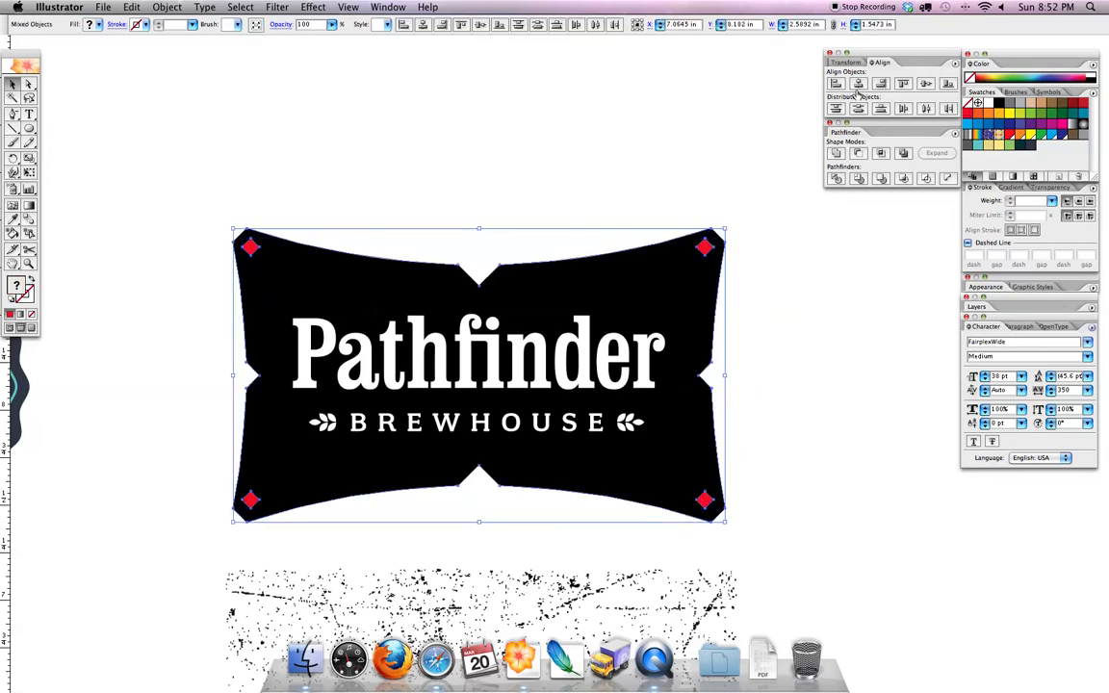
{"action": "left_click", "coordinate": [815, 320]}
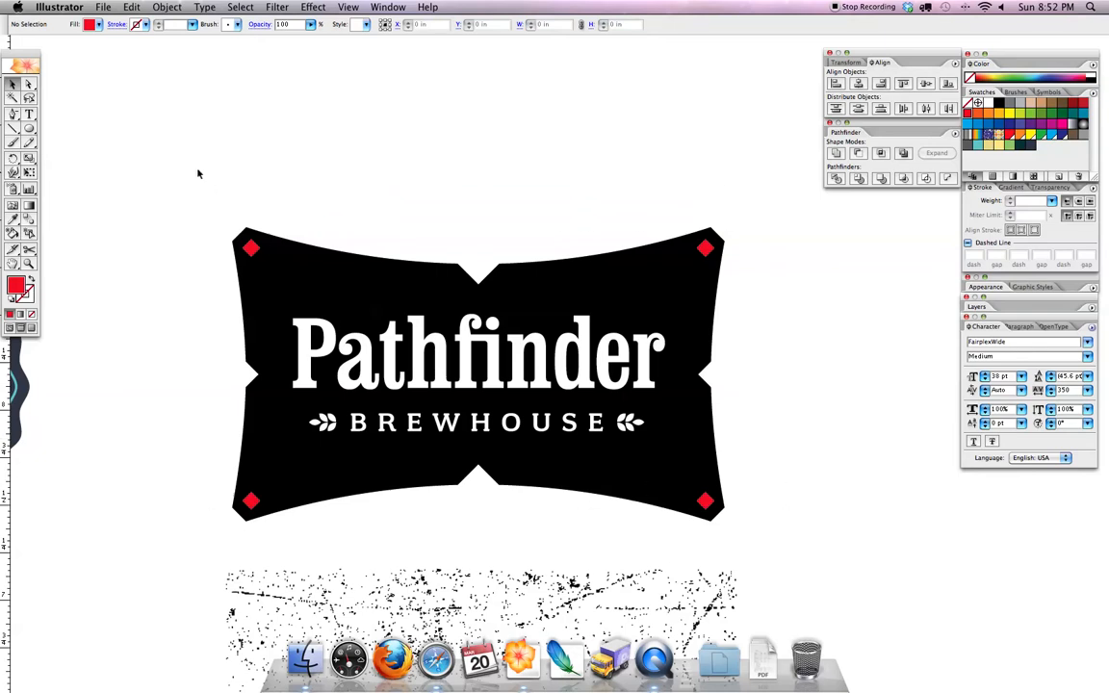
{"action": "left_click_drag", "start_coordinate": [198, 173], "coordinate": [655, 472]}
{"action": "left_click", "coordinate": [766, 256]}
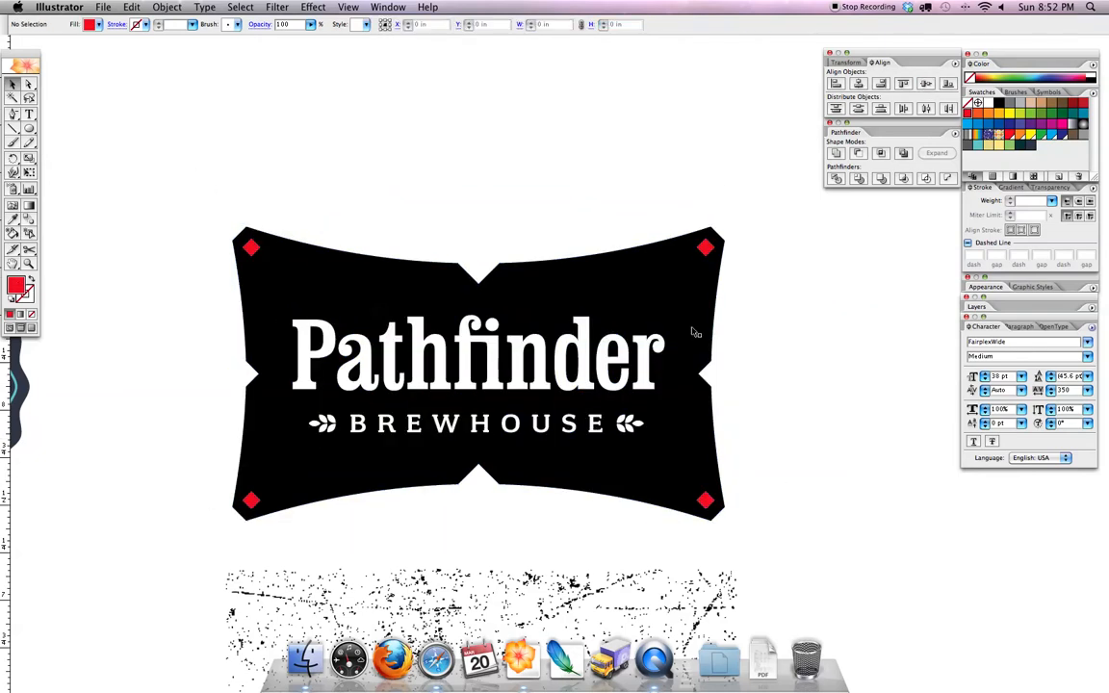
- Examine the Pathfinder Brewhouse lettering and its leaf ornaments up close
{"action": "left_click_drag", "start_coordinate": [664, 354], "coordinate": [751, 344]}
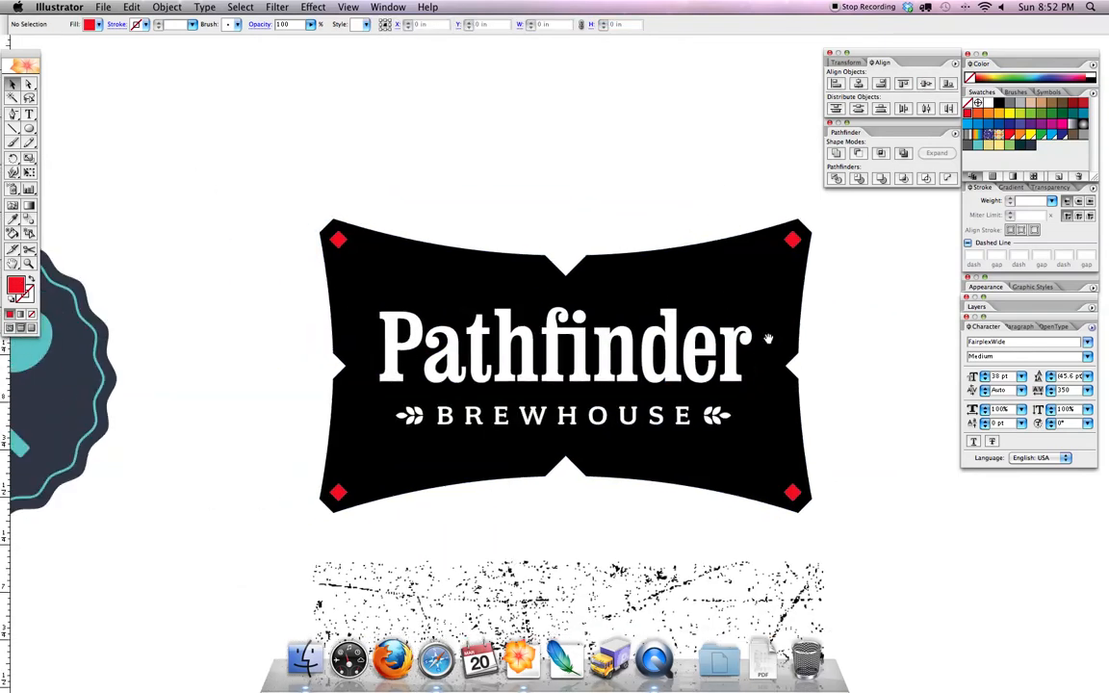
{"action": "key", "text": "super+equal"}
{"action": "key", "text": "super+equal"}
{"action": "key", "text": "super+equal"}
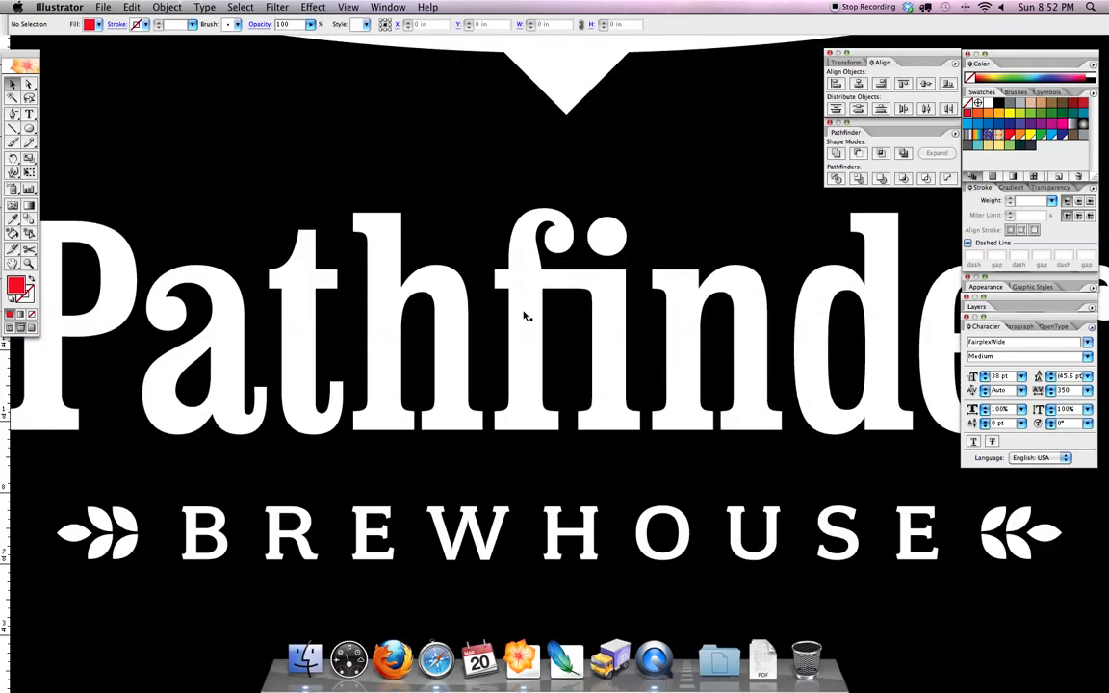
{"action": "left_click", "coordinate": [525, 312]}
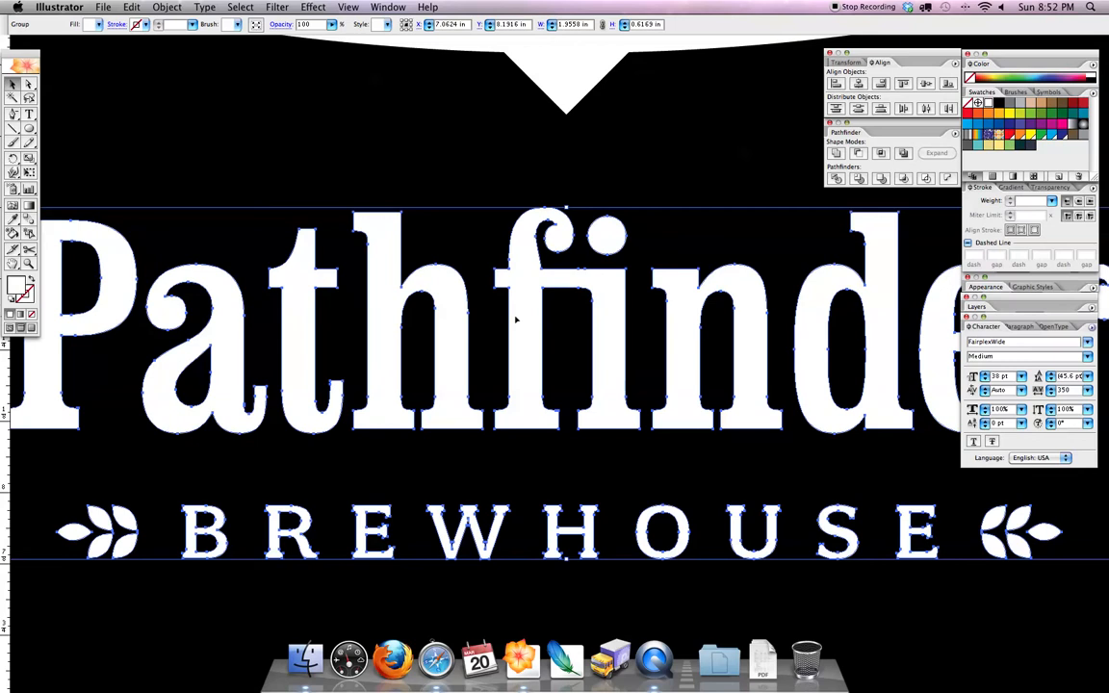
{"action": "key", "text": "super+minus"}
{"action": "key", "text": "super+minus"}
- Fill the notched label shape with the dark navy swatch
{"action": "left_click", "coordinate": [773, 381]}
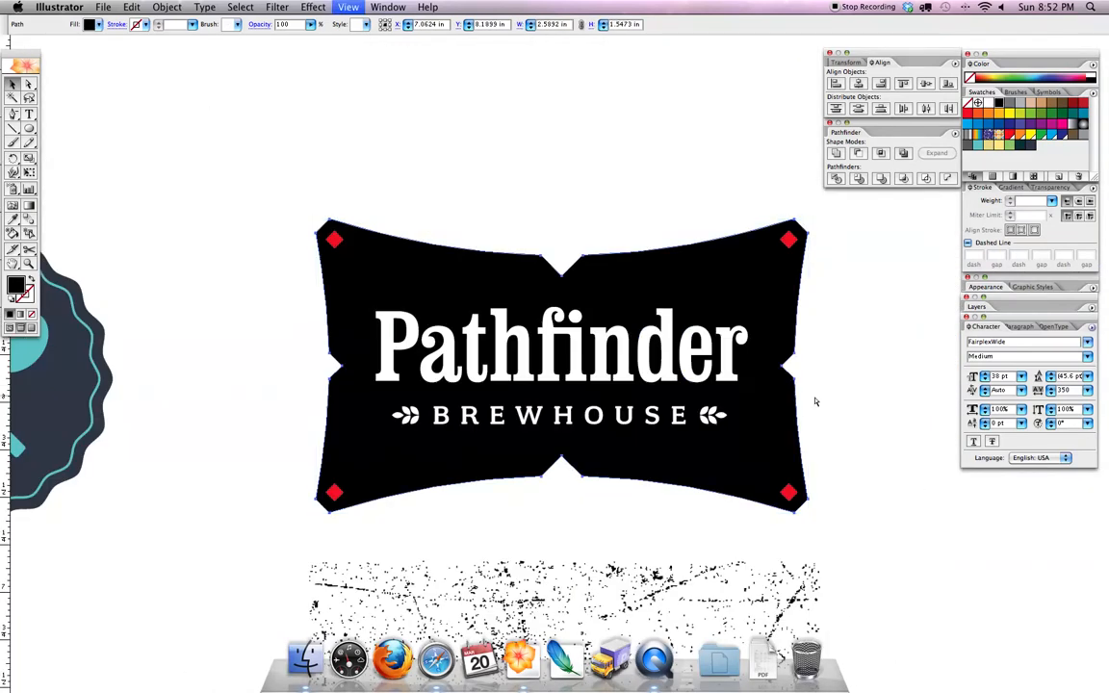
{"action": "key", "text": "super+minus"}
{"action": "left_click", "coordinate": [1032, 147]}
{"action": "left_click", "coordinate": [817, 279]}
- Recolor the group of four corner diamonds with the teal swatch
{"action": "left_click", "coordinate": [737, 323]}
{"action": "left_click", "coordinate": [795, 345]}
{"action": "left_click", "coordinate": [734, 276]}
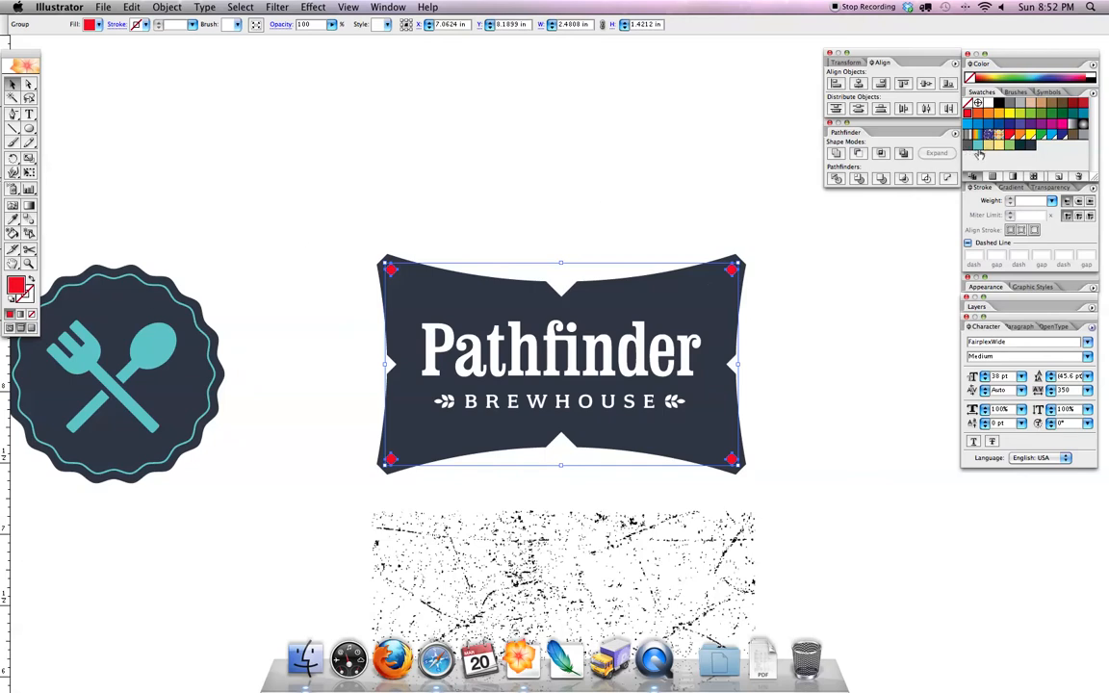
{"action": "left_click", "coordinate": [976, 145]}
{"action": "key", "text": "shift+super+a"}
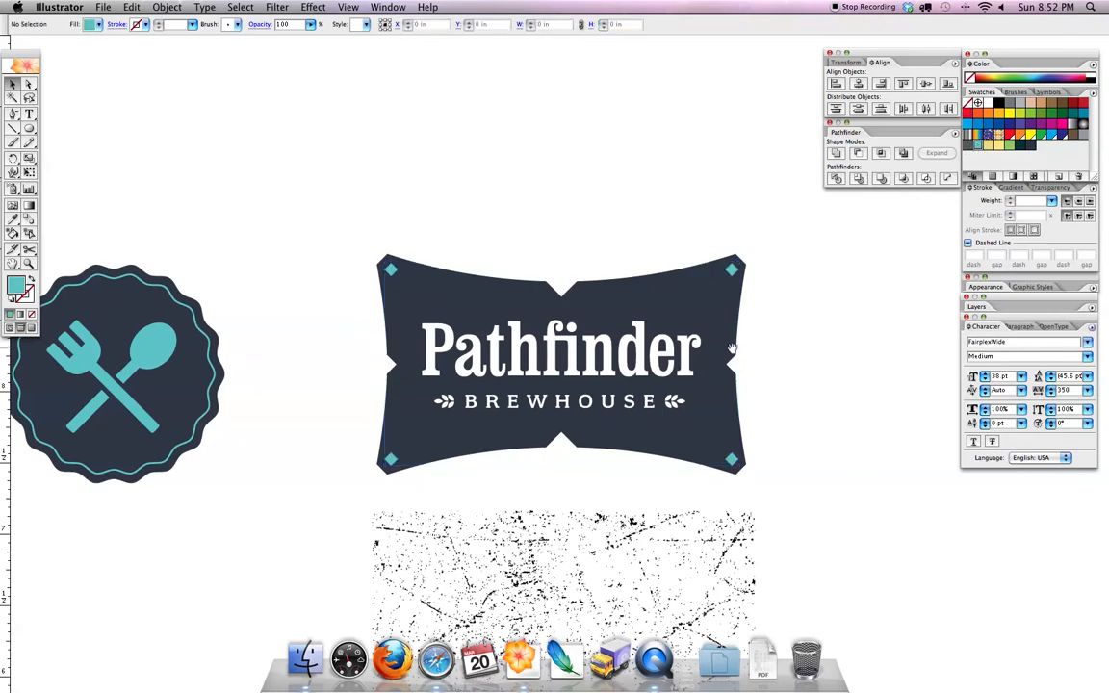
- Ungroup the lettering and fill the two leaf ornaments beside BREWHOUSE with teal
{"action": "left_click", "coordinate": [676, 406]}
{"action": "key", "text": "shift+super+g"}
{"action": "left_click", "coordinate": [799, 416]}
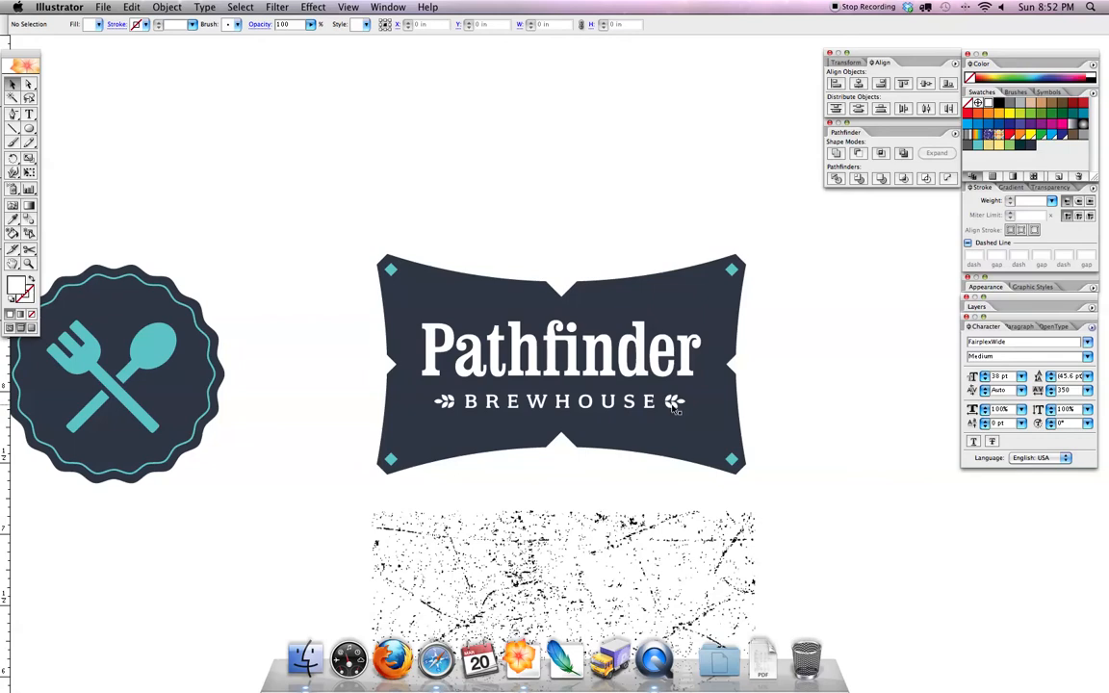
{"action": "left_click", "coordinate": [678, 405]}
{"action": "key", "text": "shift+super+g"}
{"action": "key", "text": "shift+super+a"}
{"action": "left_click", "coordinate": [668, 406]}
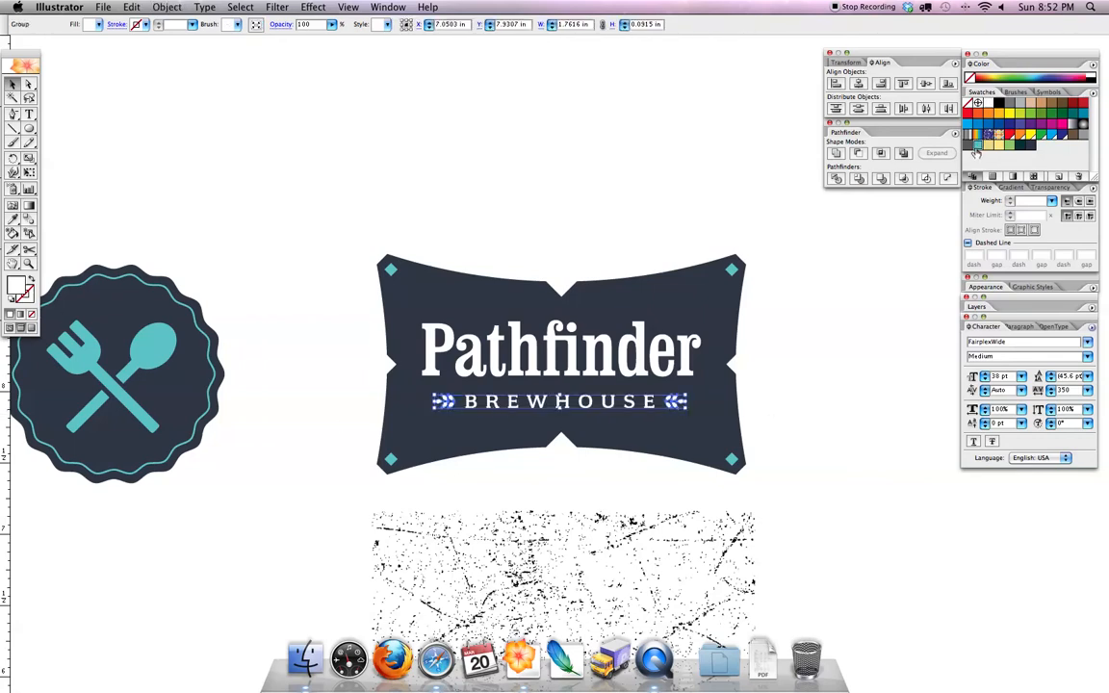
{"action": "left_click", "coordinate": [977, 147]}
{"action": "key", "text": "shift+super+a"}
- Move the speckled grunge texture from below the label so that it covers the whole label
{"action": "left_click_drag", "start_coordinate": [782, 430], "coordinate": [750, 372]}
{"action": "left_click_drag", "start_coordinate": [764, 450], "coordinate": [780, 371]}
{"action": "left_click_drag", "start_coordinate": [785, 599], "coordinate": [324, 367]}
{"action": "key", "text": "shift+super+a"}
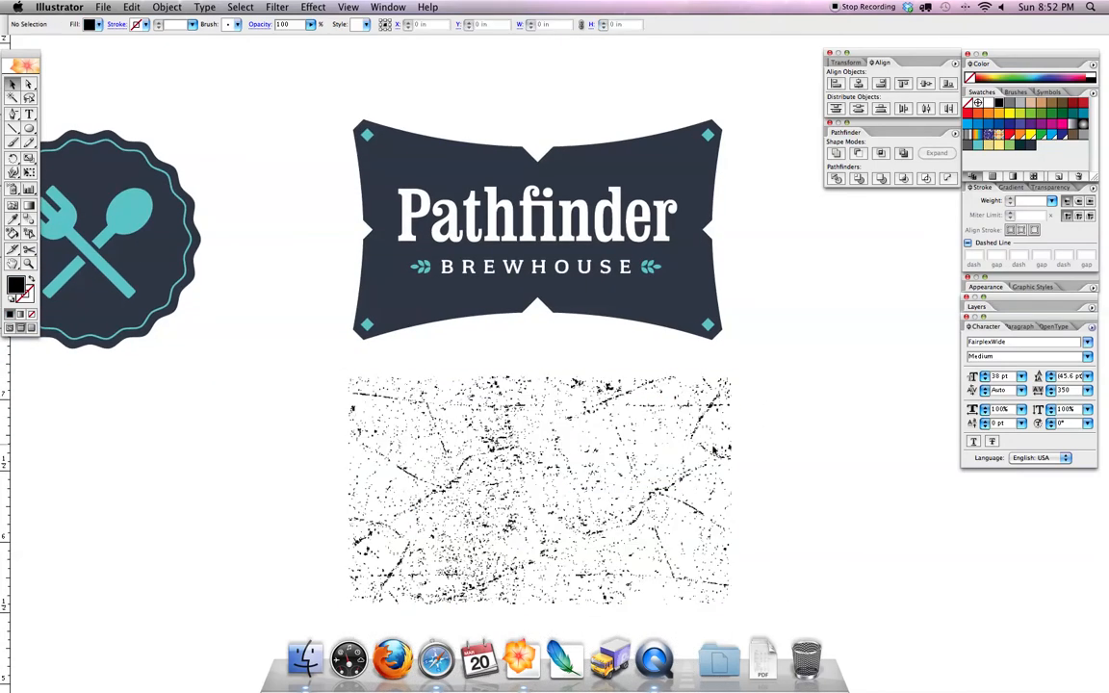
{"action": "left_click_drag", "start_coordinate": [329, 366], "coordinate": [780, 539]}
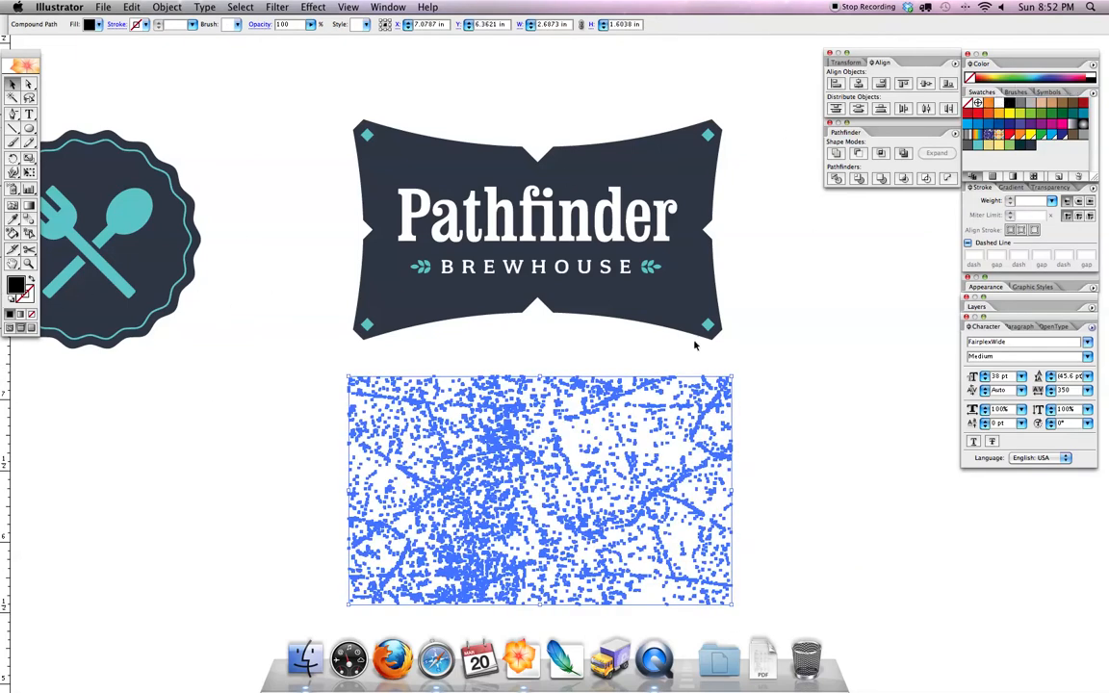
{"action": "left_click_drag", "start_coordinate": [591, 413], "coordinate": [582, 150]}
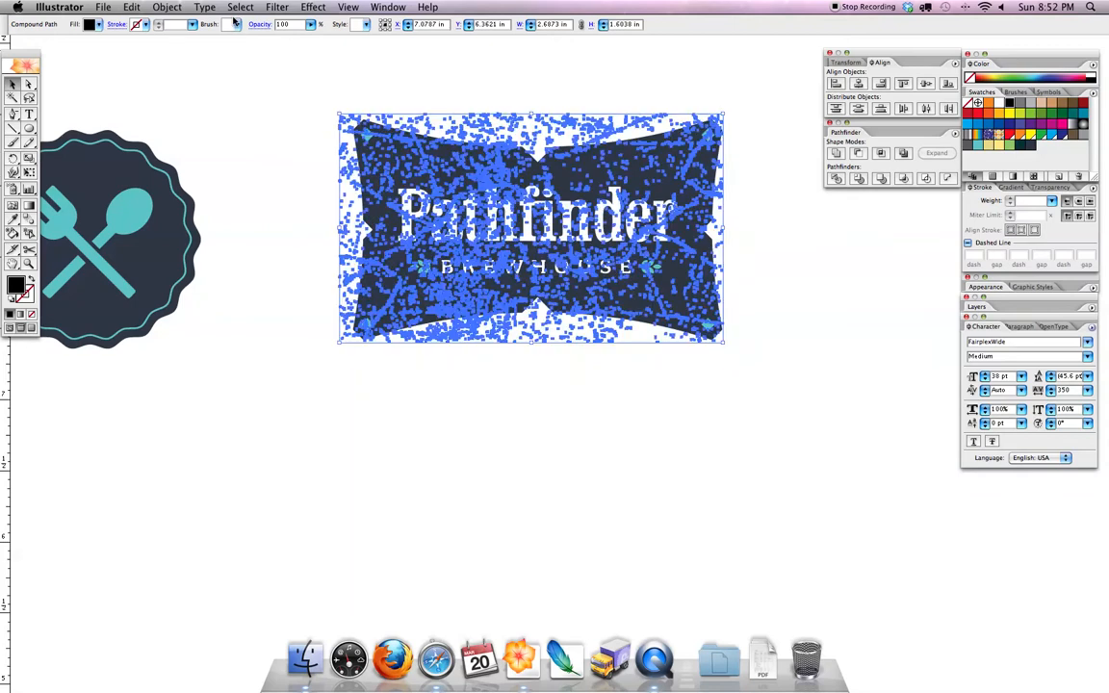
- Set the texture's opacity to 25% and fill it with white
{"action": "double_click", "coordinate": [286, 24]}
{"action": "type", "text": "25"}
{"action": "left_click", "coordinate": [266, 137]}
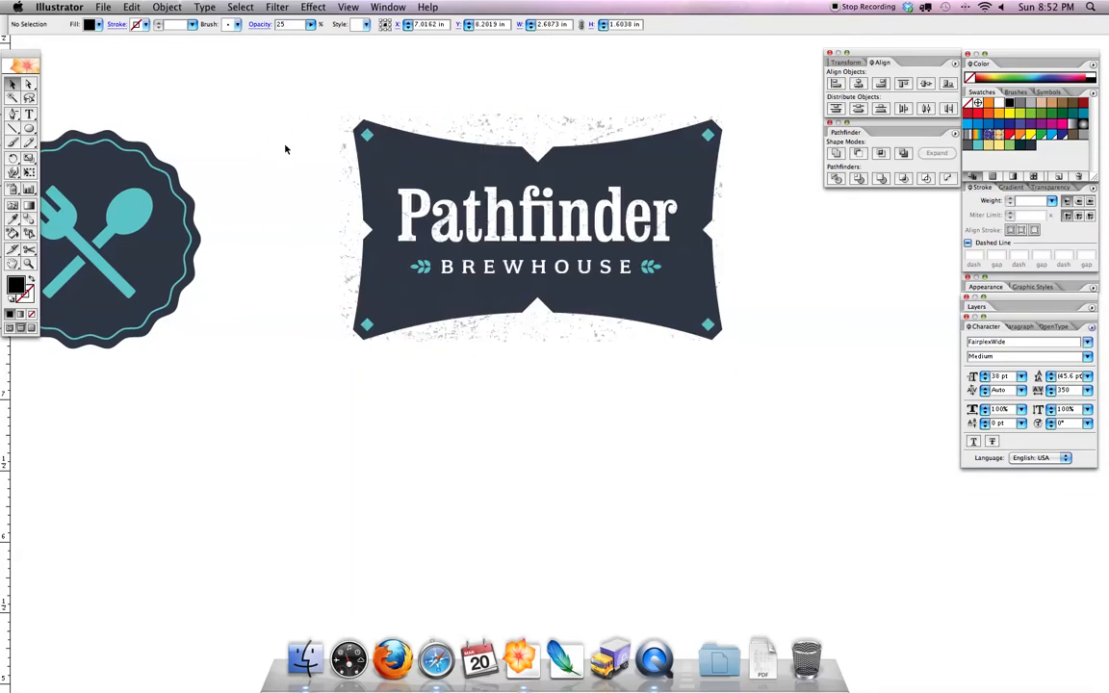
{"action": "left_click", "coordinate": [512, 132]}
{"action": "left_click", "coordinate": [999, 103]}
{"action": "left_click", "coordinate": [713, 94]}
{"action": "left_click_drag", "start_coordinate": [677, 75], "coordinate": [641, 116]}
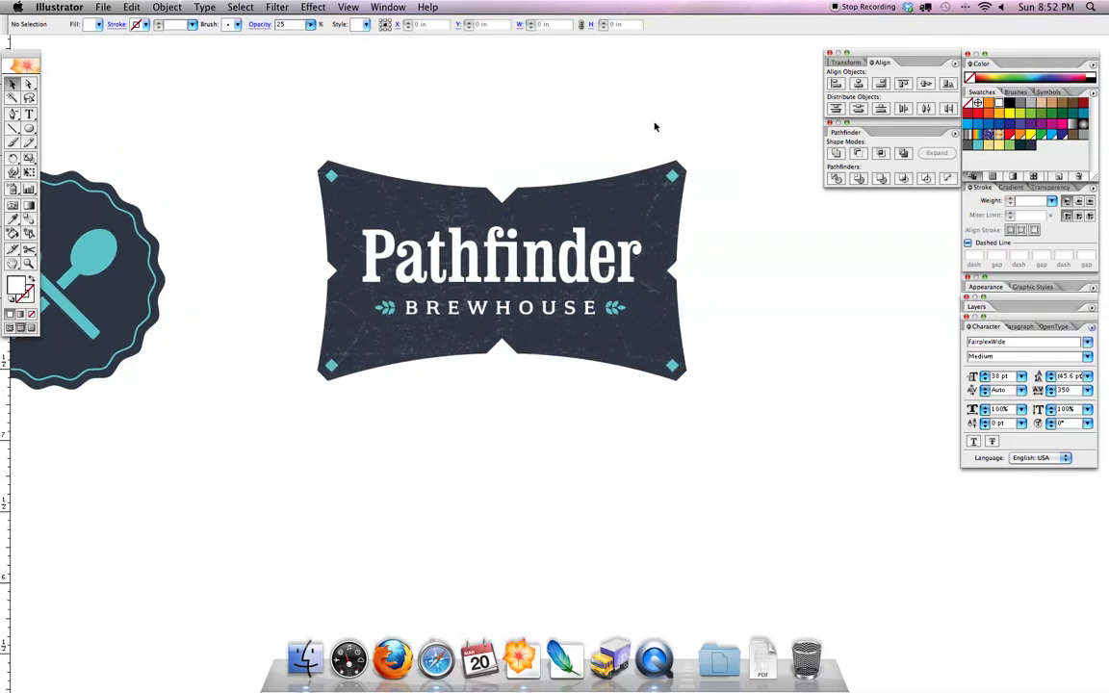
{"action": "key", "text": "super+minus"}
{"action": "left_click_drag", "start_coordinate": [706, 337], "coordinate": [776, 374]}
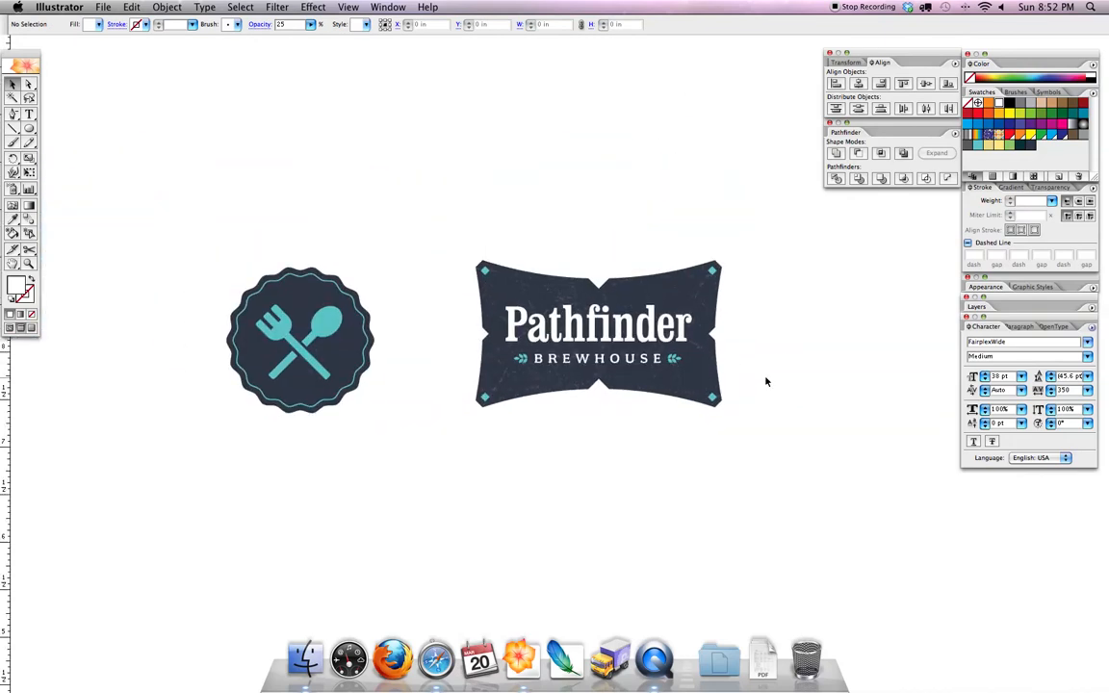